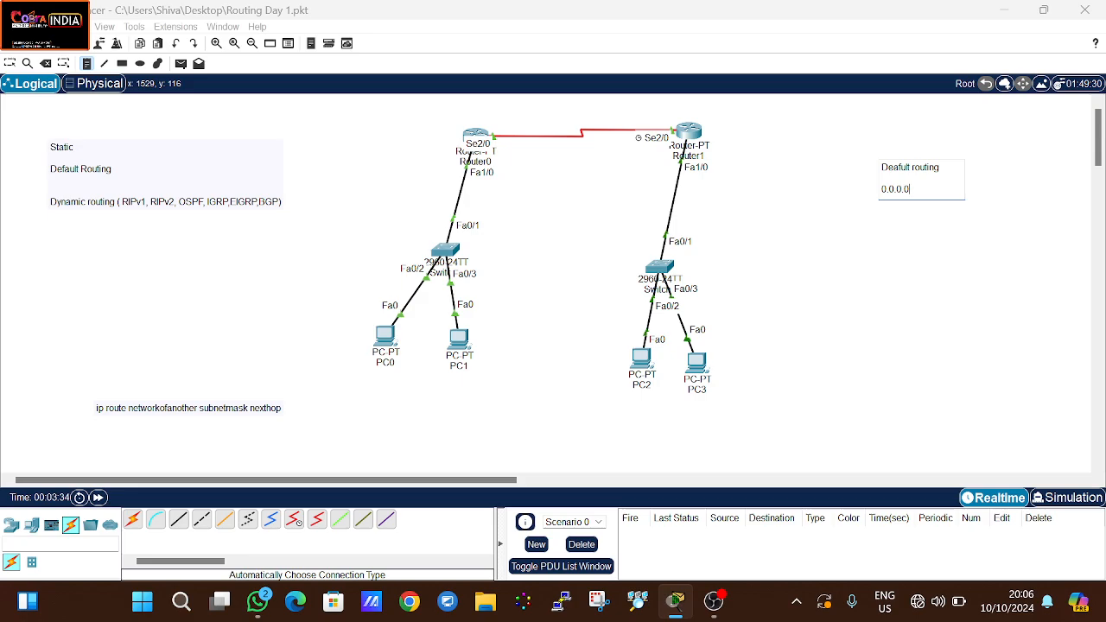
Add a second 0.0.0.0 line to the default routing note and finish placing notes
key(Return)
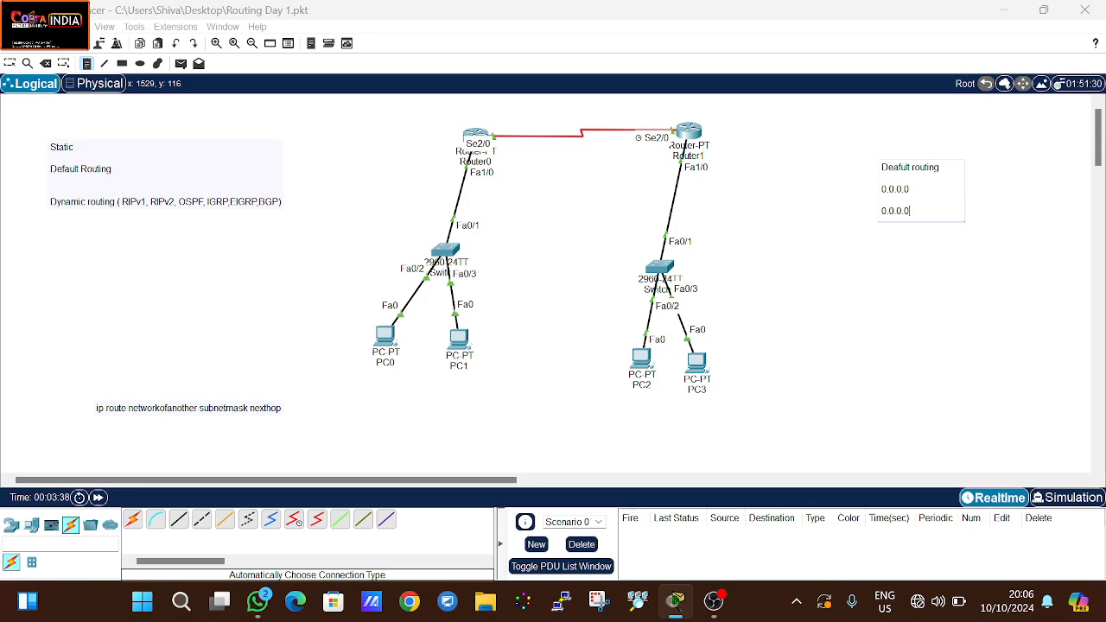
double_click(895, 189)
drag(908, 211, 882, 206)
drag(910, 212, 883, 201)
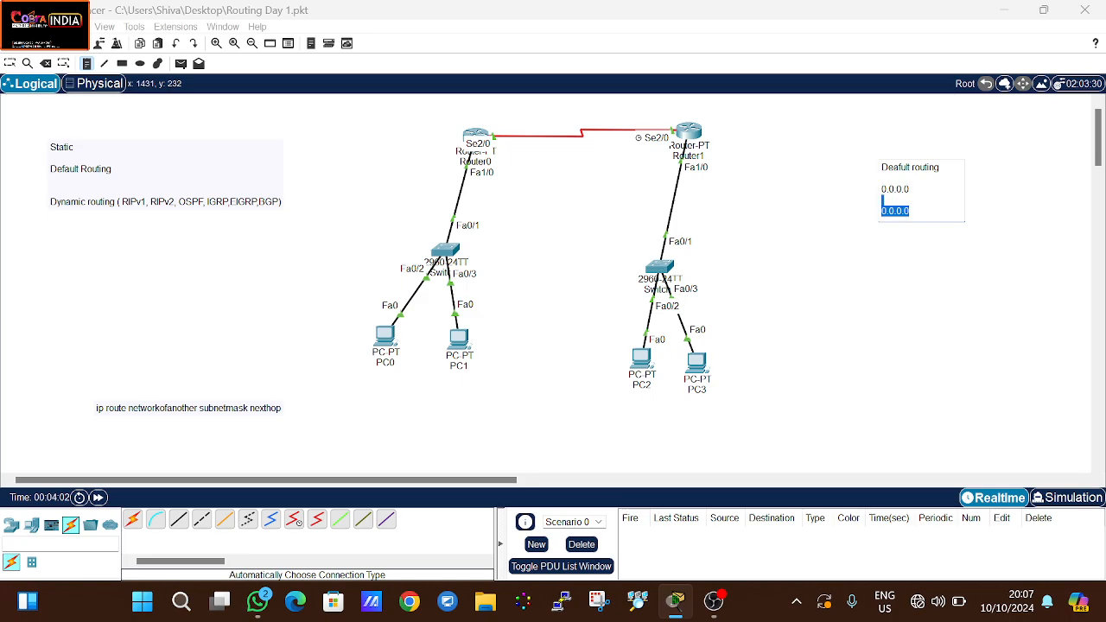
click(808, 231)
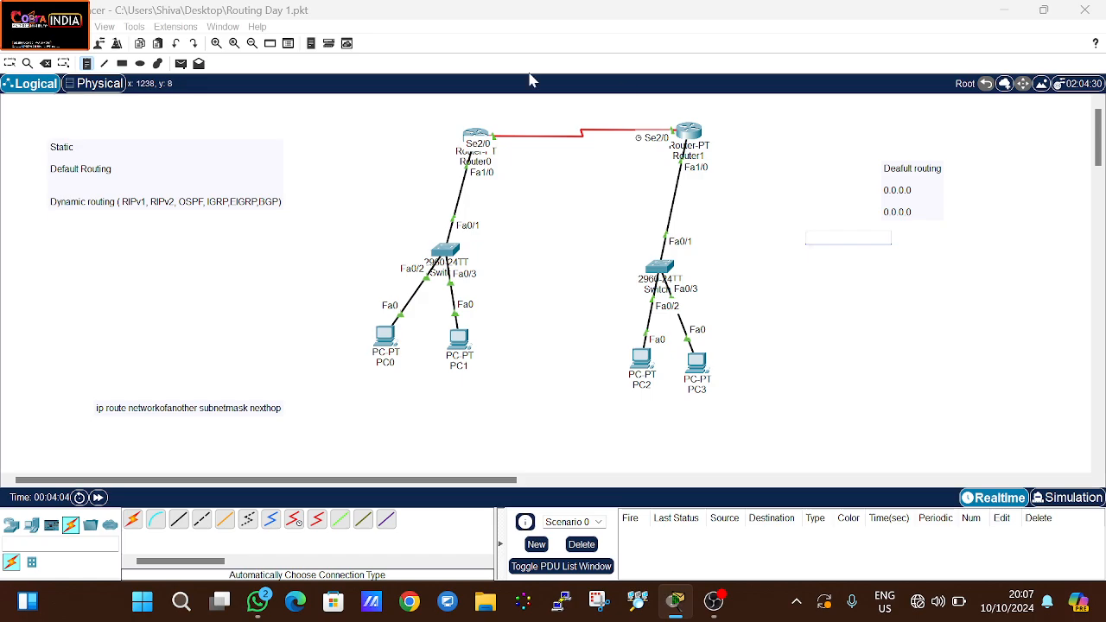
click(13, 66)
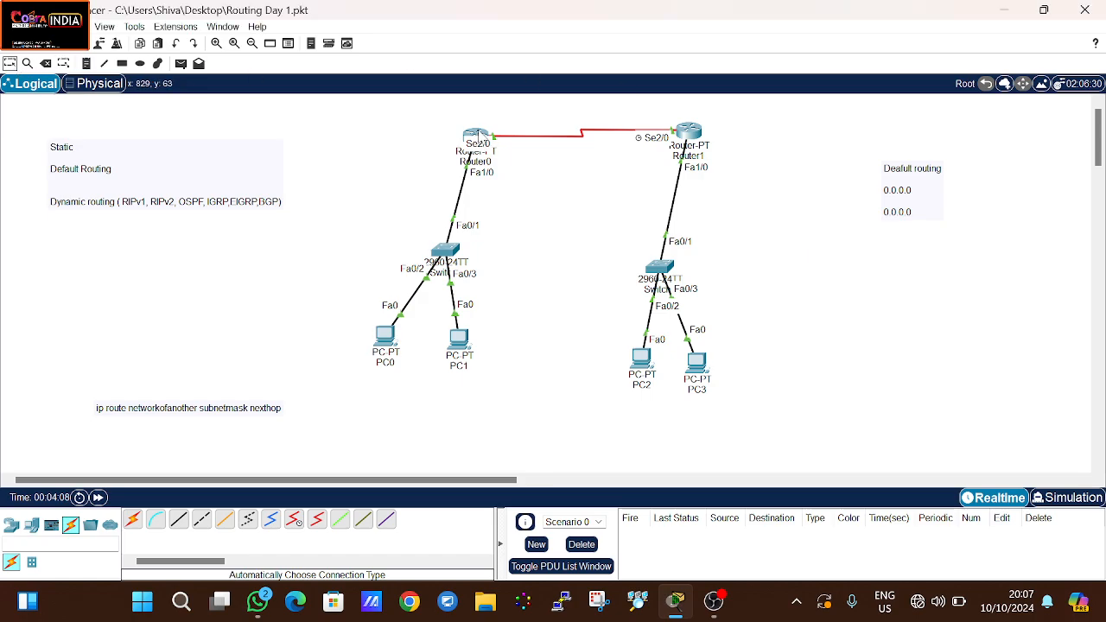
Open Router0's command line, fit its window beside the topology, and save the router configuration with wr
click(478, 136)
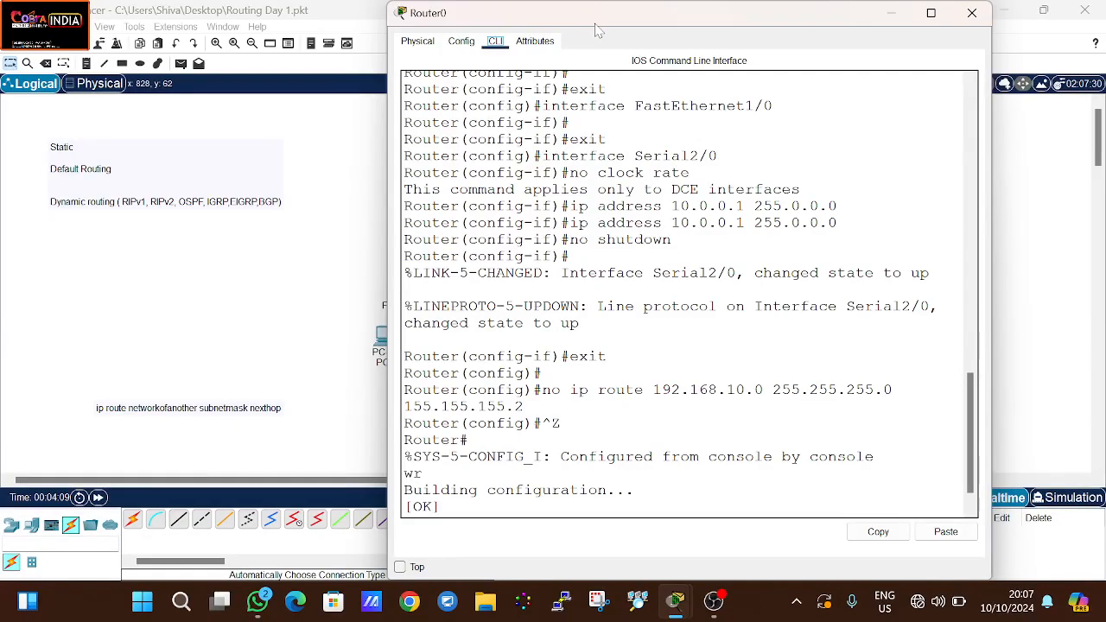
drag(599, 30, 214, 36)
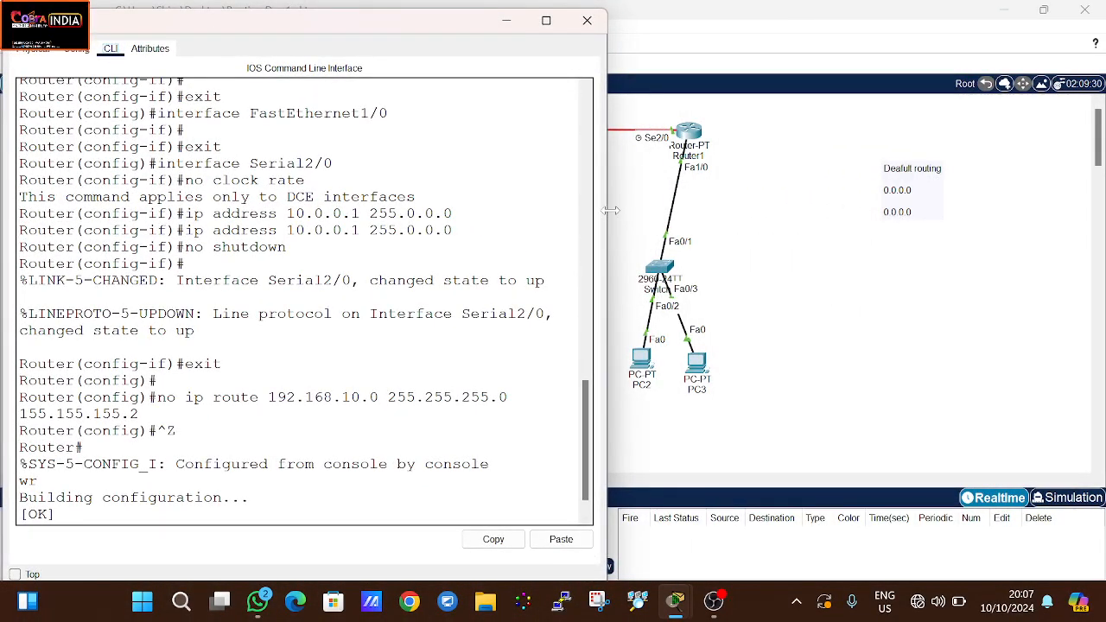
drag(608, 215, 378, 179)
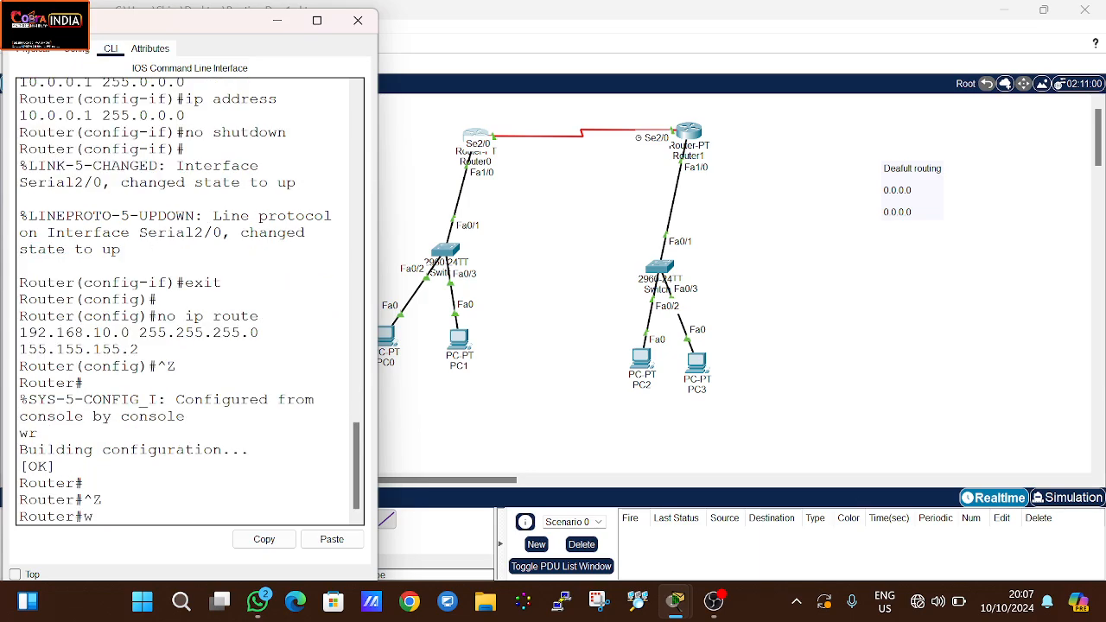
text(wr)
key(Return)
key(Return)
key(Return)
key(Return)
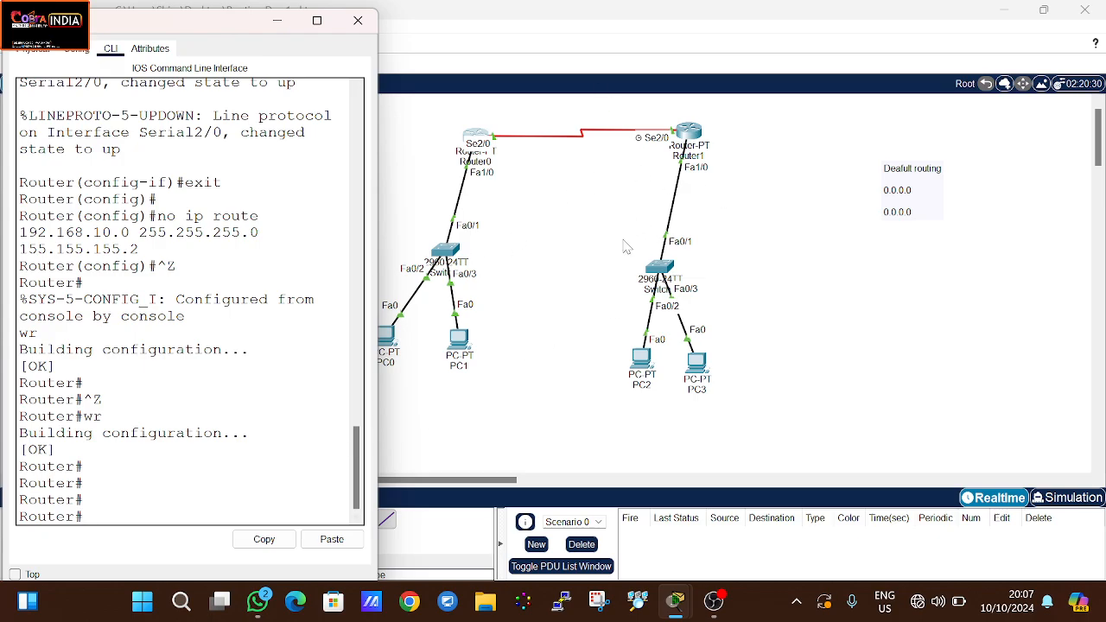
key(XF86Calculator)
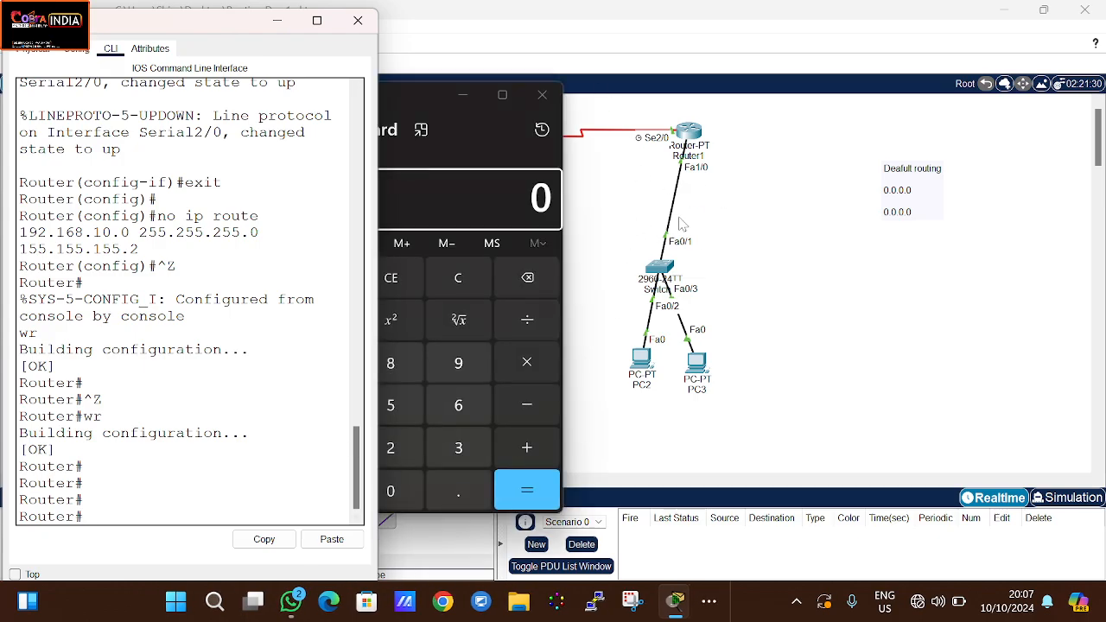
click(542, 94)
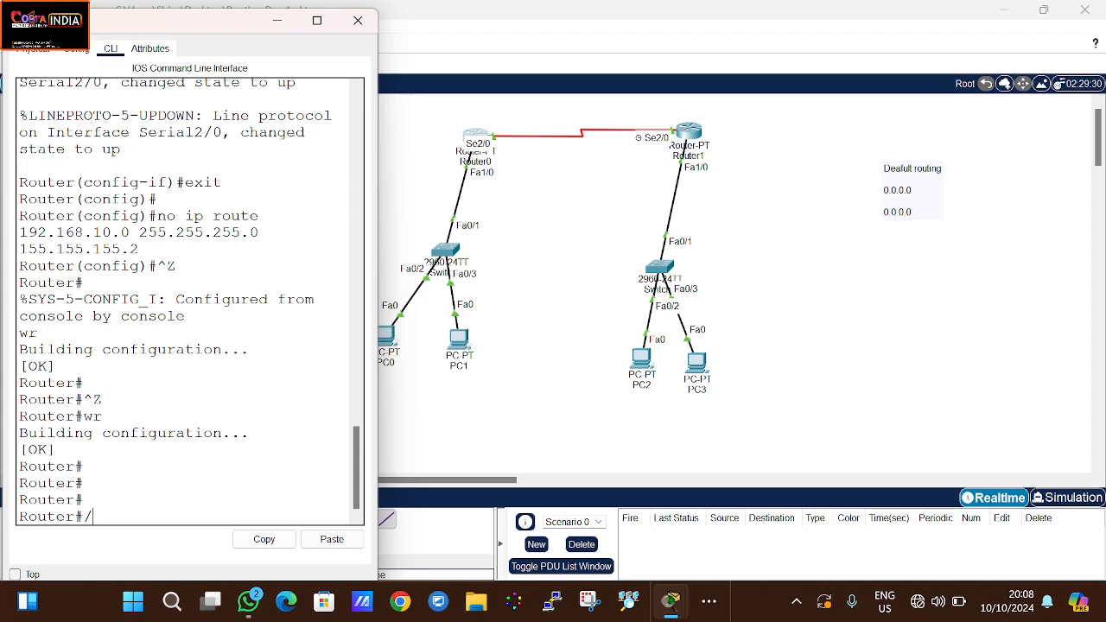
text(6666)
key(BackSpace)
key(BackSpace)
key(BackSpace)
key(BackSpace)
key(BackSpace)
Enter global configuration on Router0 and add the default route ip route 0.0.0.0 0.0.0.0 se2/0
text(conf t)
key(Return)
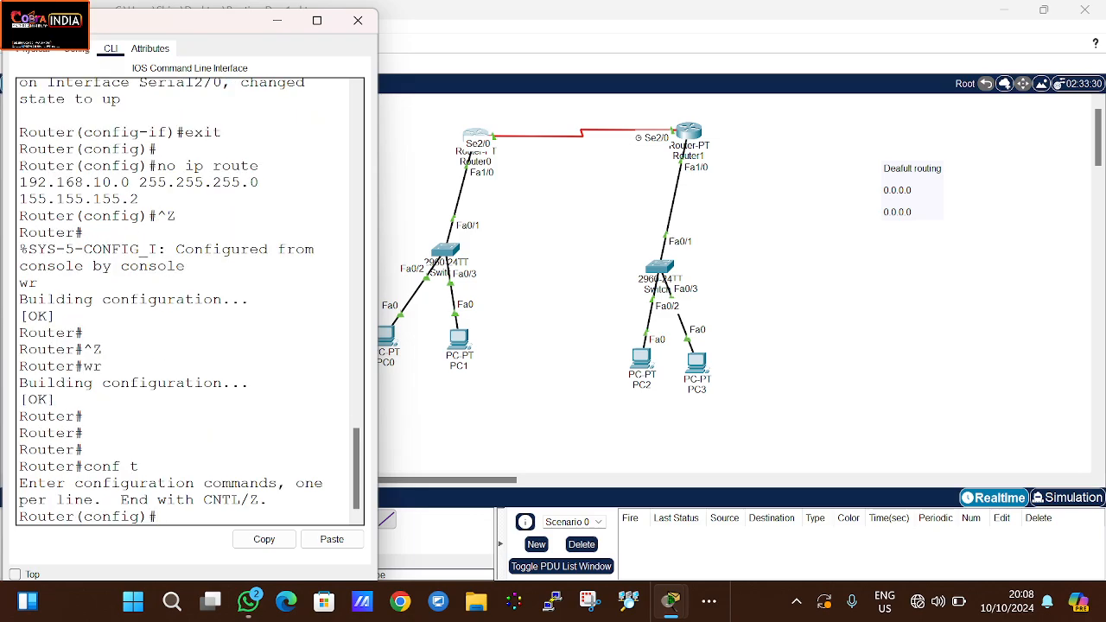
text(ip )
text(ro)
key(Tab)
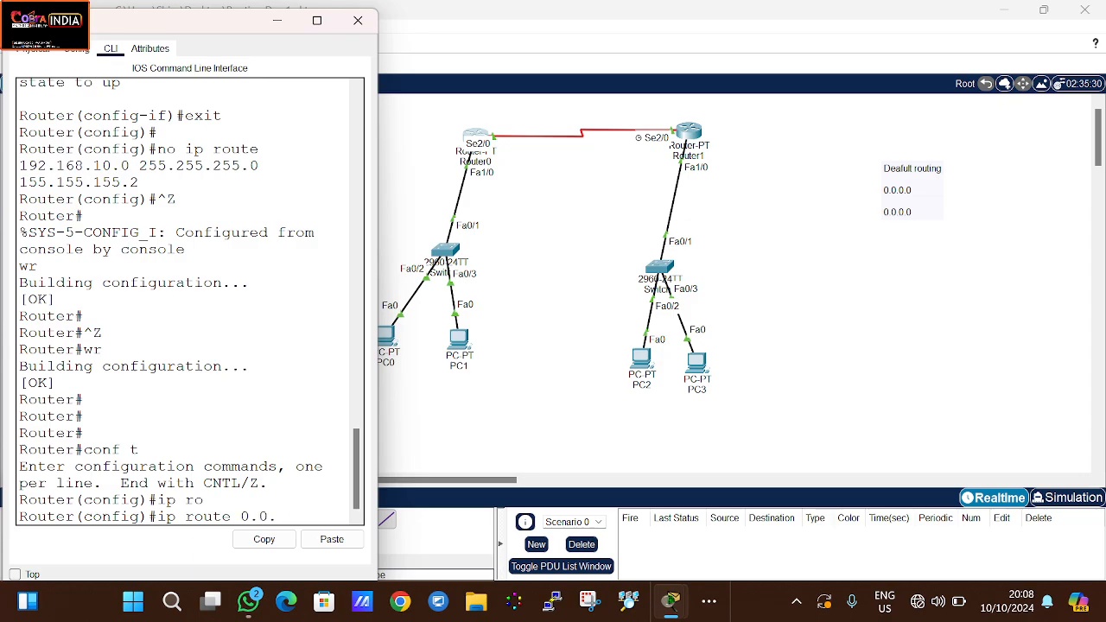
text(0.0.0.0 0.0.0.0)
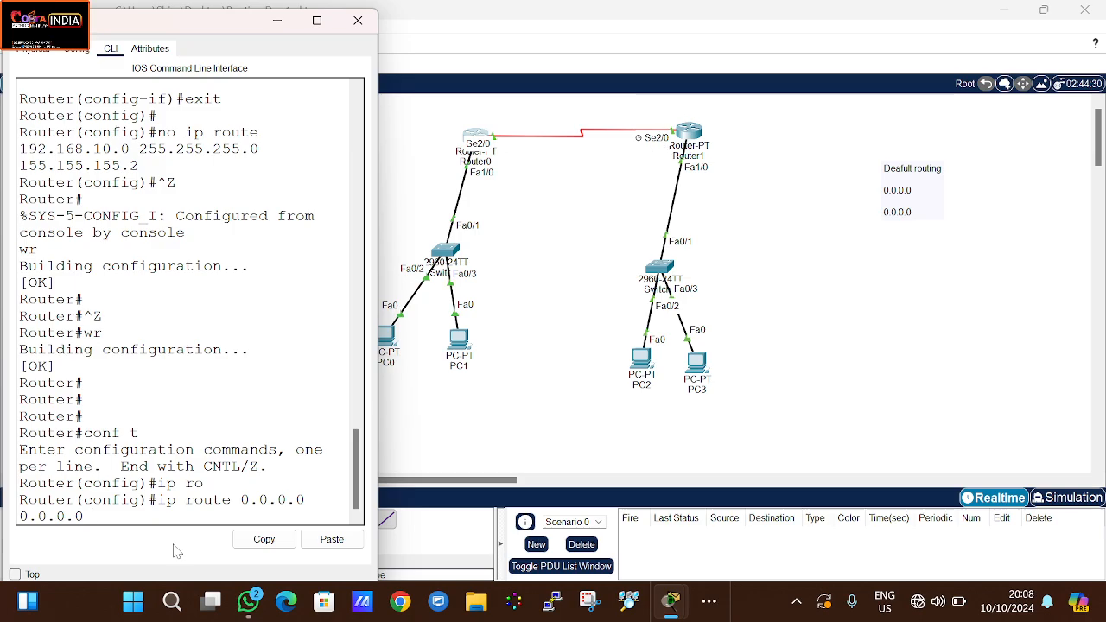
text(10.0)
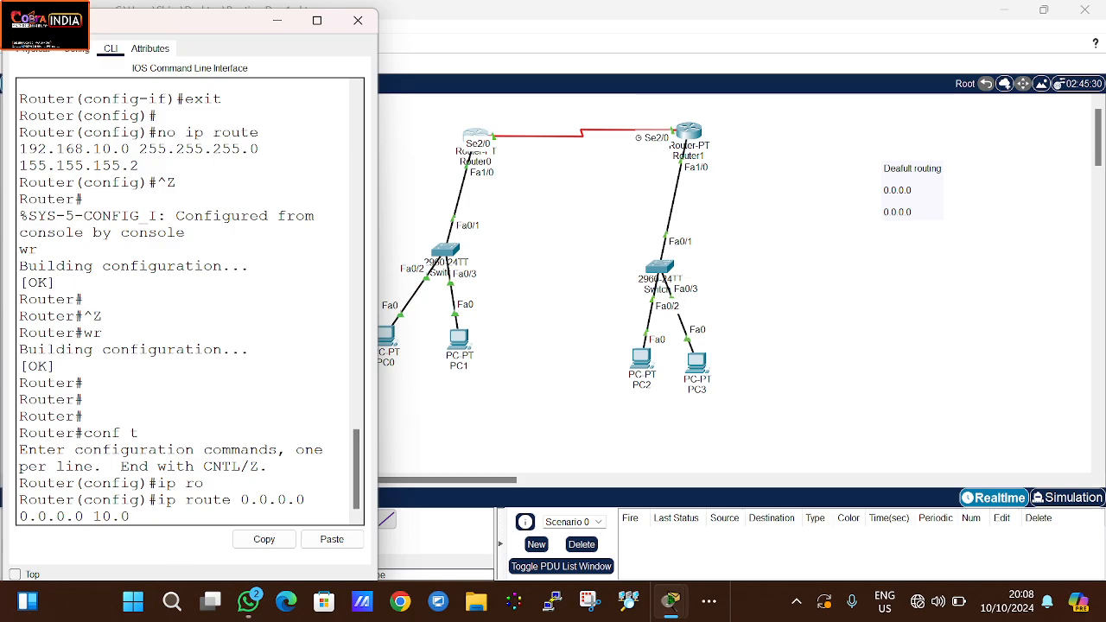
text(.0.2)
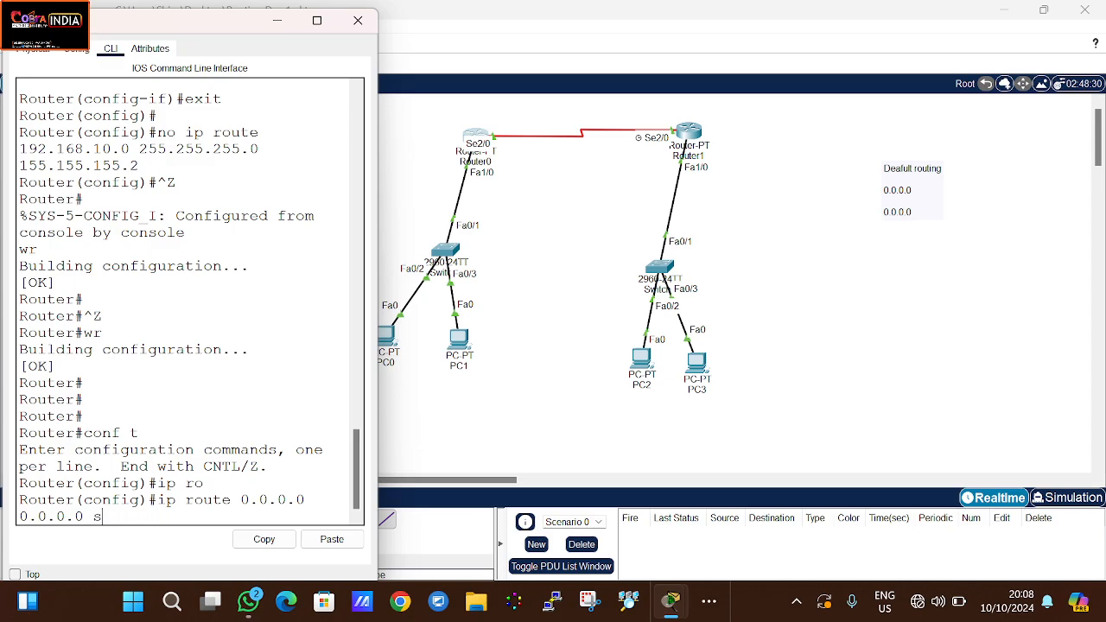
text(/0)
key(Return)
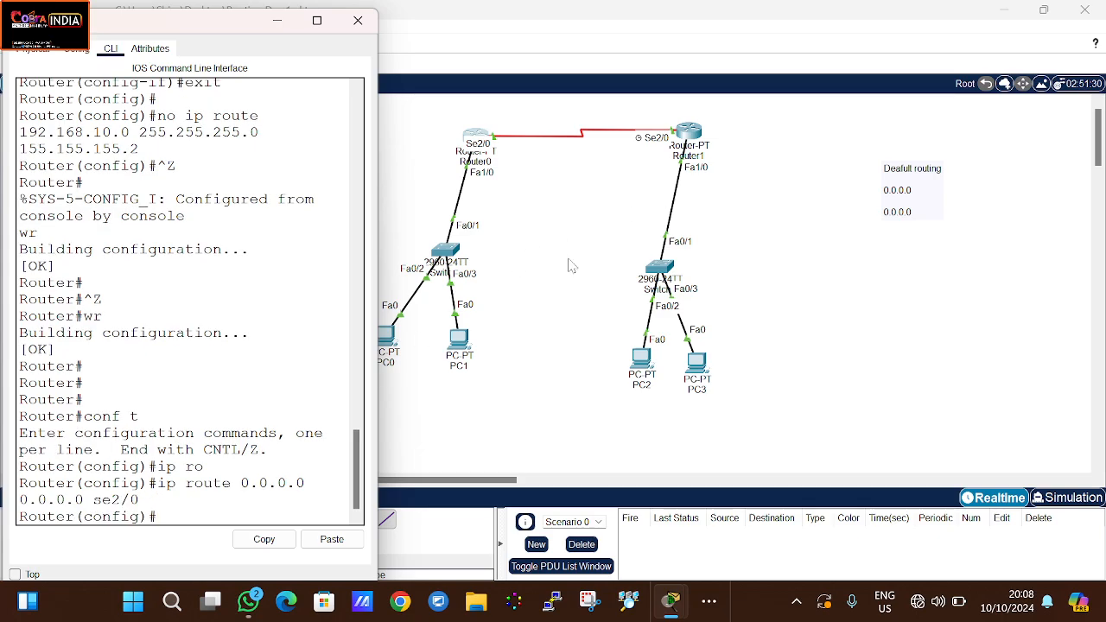
Leave configuration mode on Router0, save the configuration with wr, and close the router's window
key(ctrl+z)
text(wr)
key(Return)
key(Return)
key(Return)
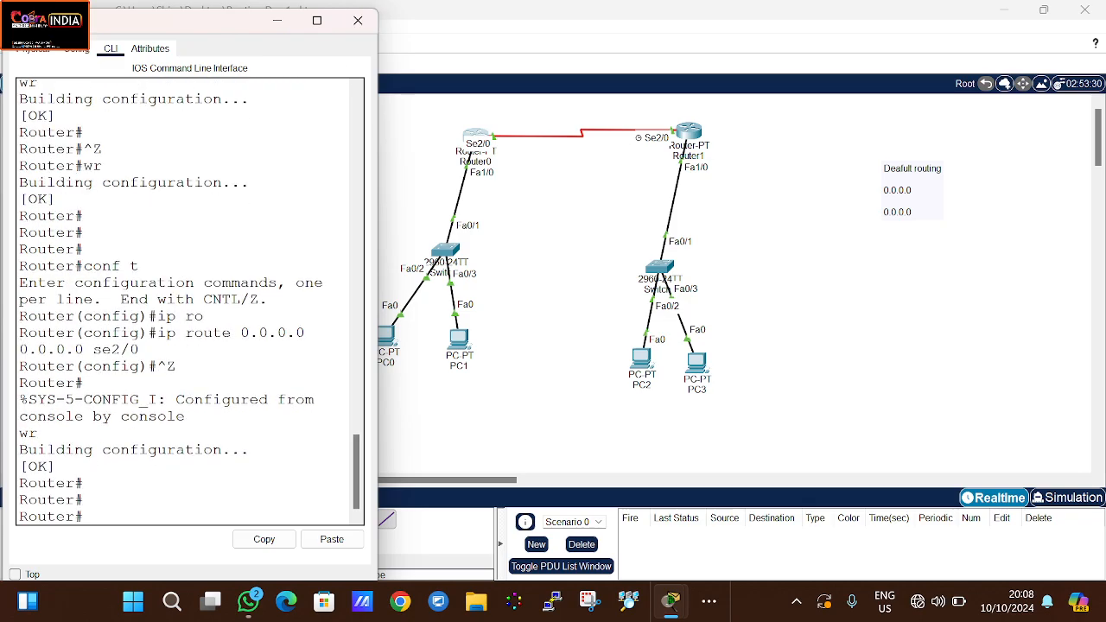
drag(139, 350, 231, 334)
click(231, 333)
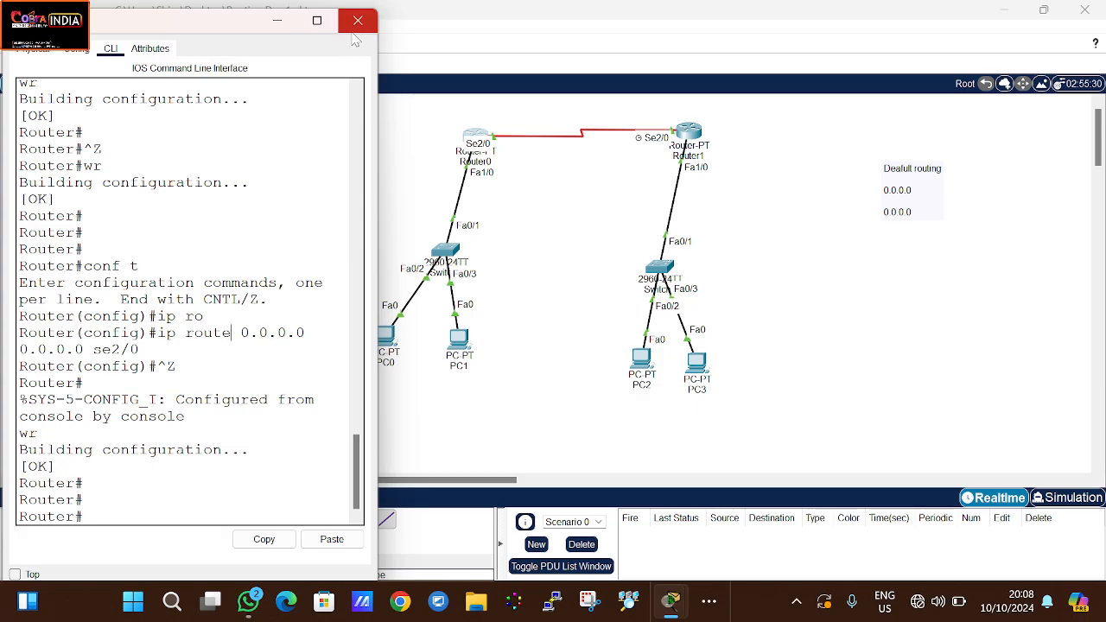
click(357, 19)
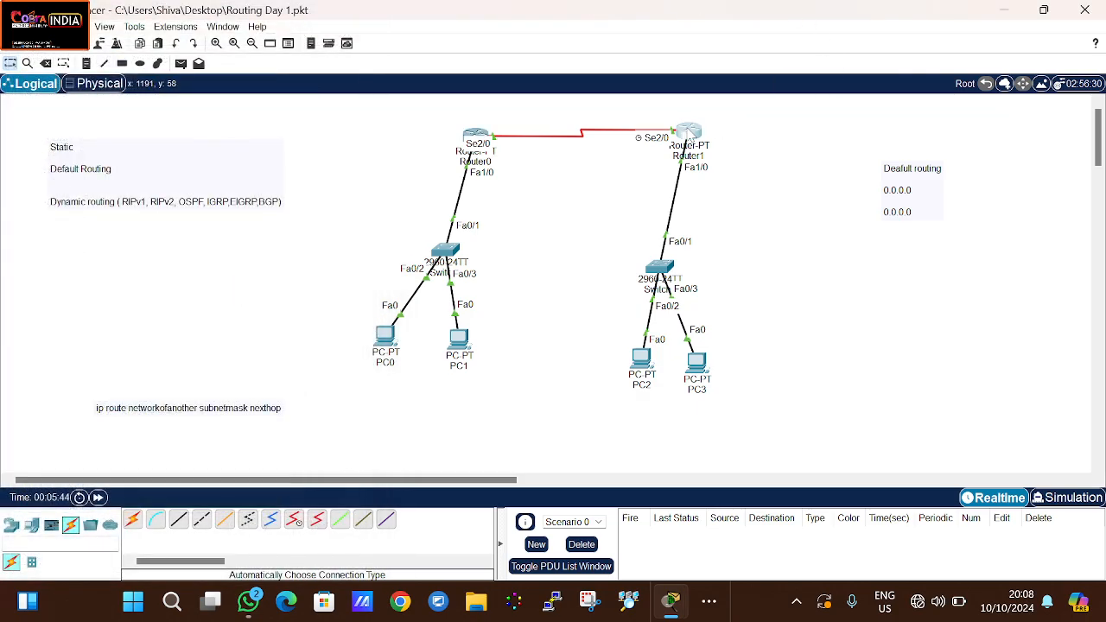
Open Router1's command line and position its window so the prompt and the router topology are both visible
click(688, 131)
drag(650, 19, 103, 25)
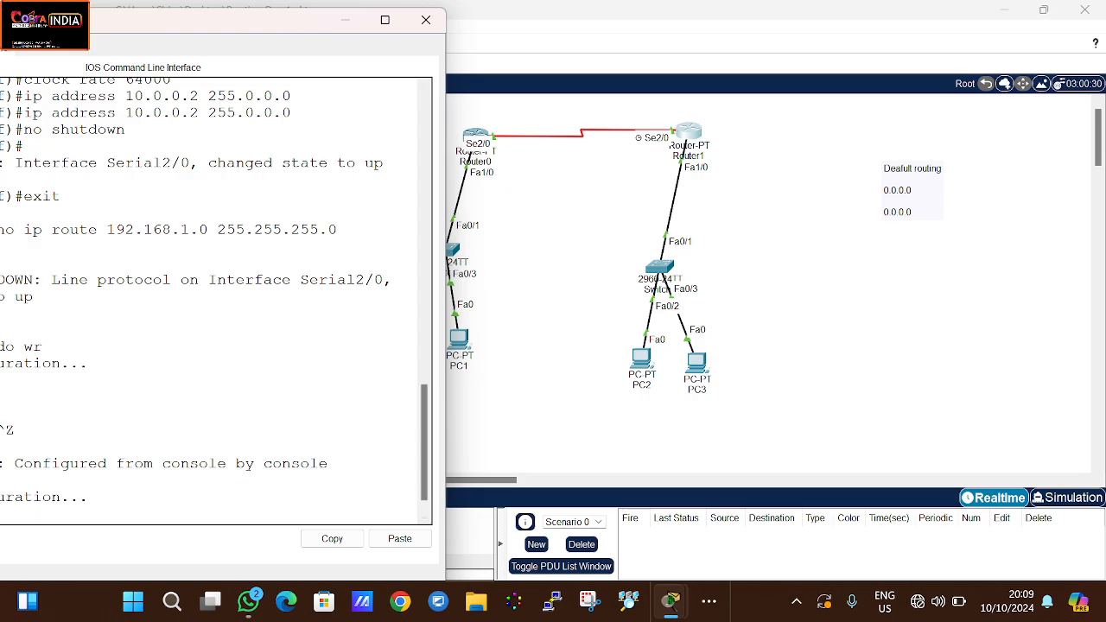
drag(209, 25, 290, 21)
scroll(232, 254, down, 2)
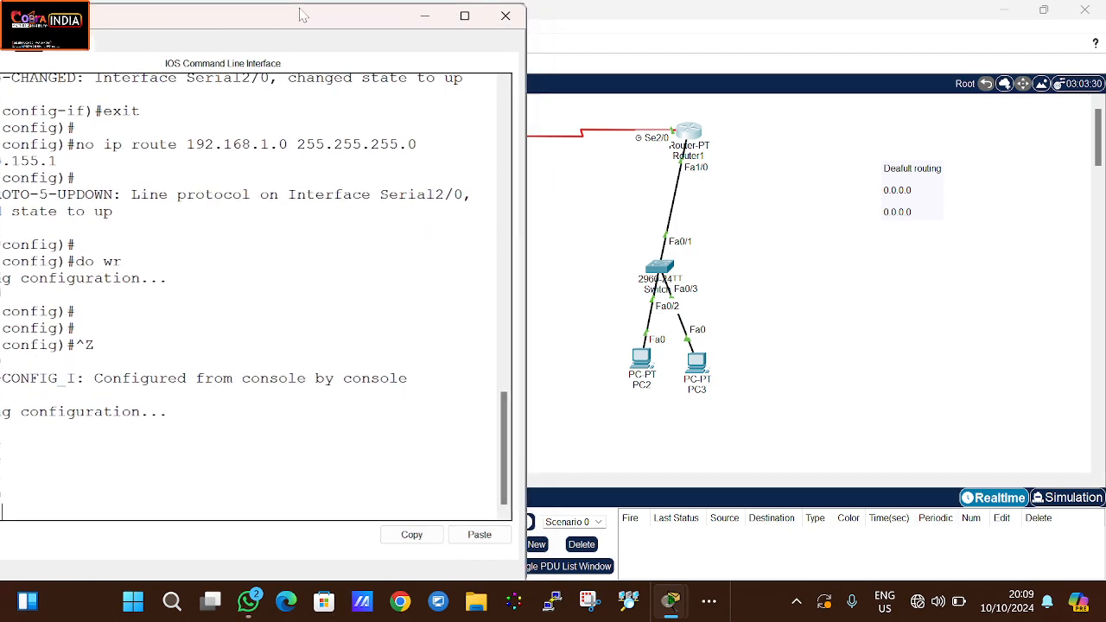
drag(299, 10, 379, 7)
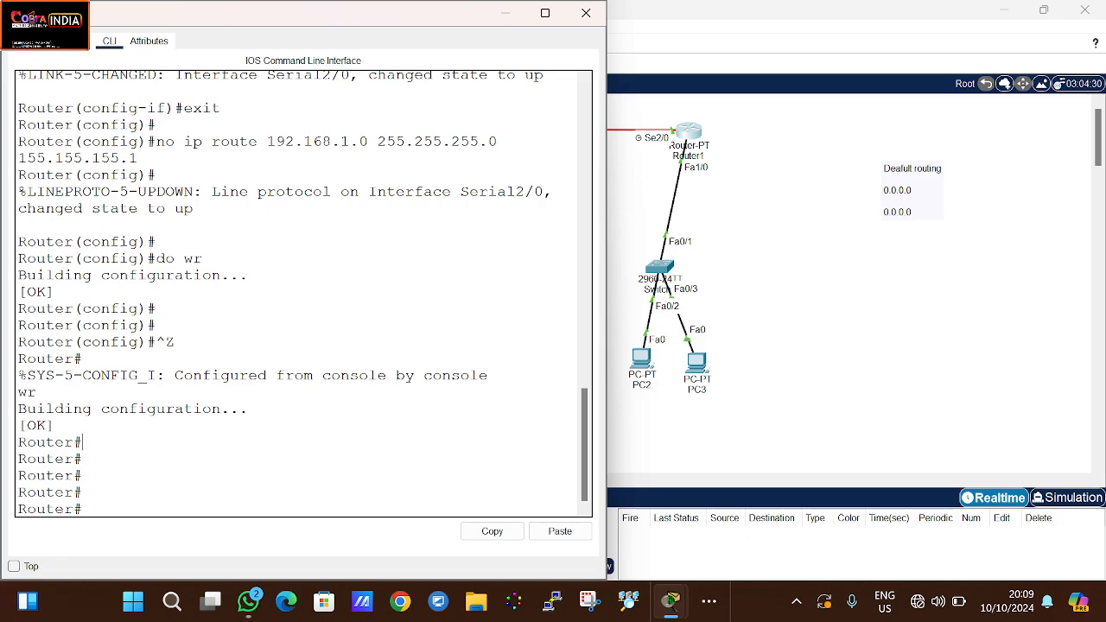
Enter global configuration on Router1 and add the default route ip route 0.0.0.0 0.0.0.0 se2/0
text(conf t)
key(Return)
text(ip)
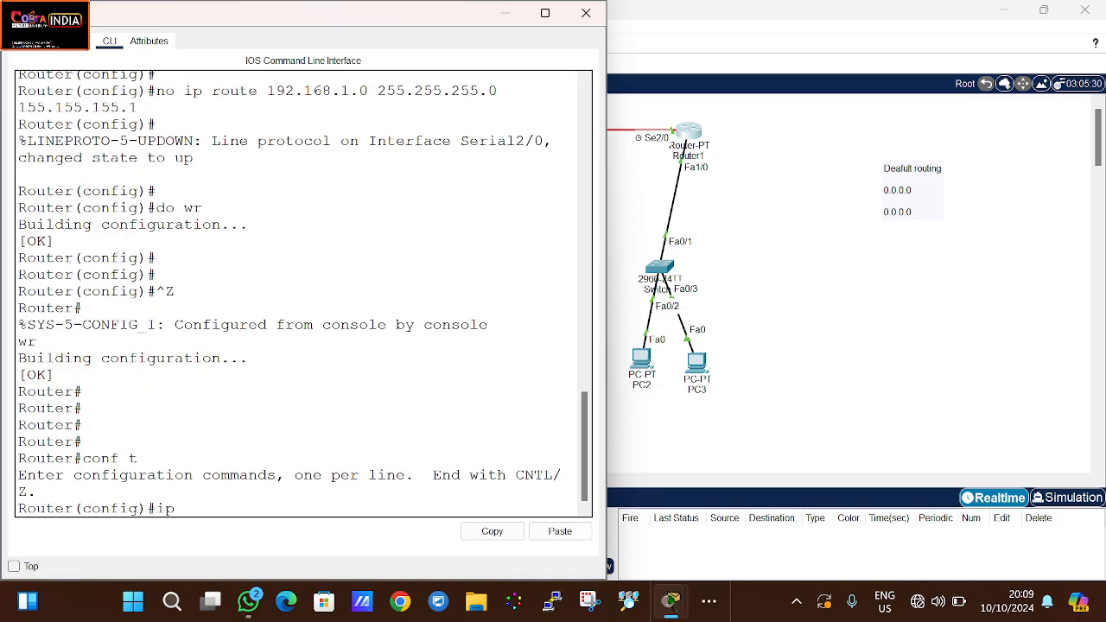
text( ro)
key(Tab)
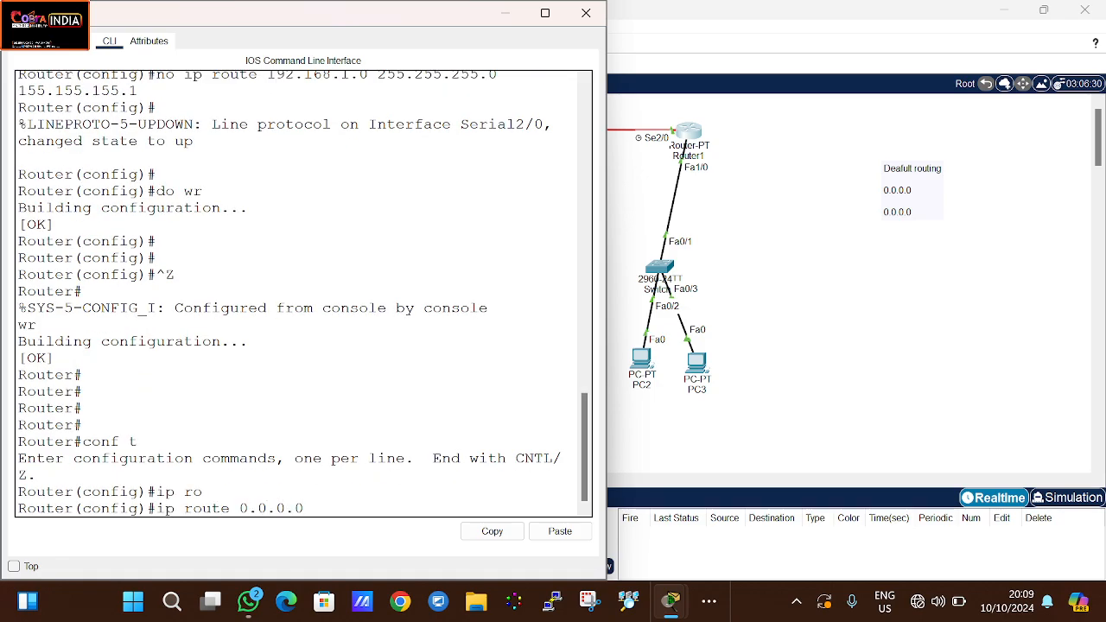
text(0.0.0.0 0.0.0.0 se2/0)
click(503, 10)
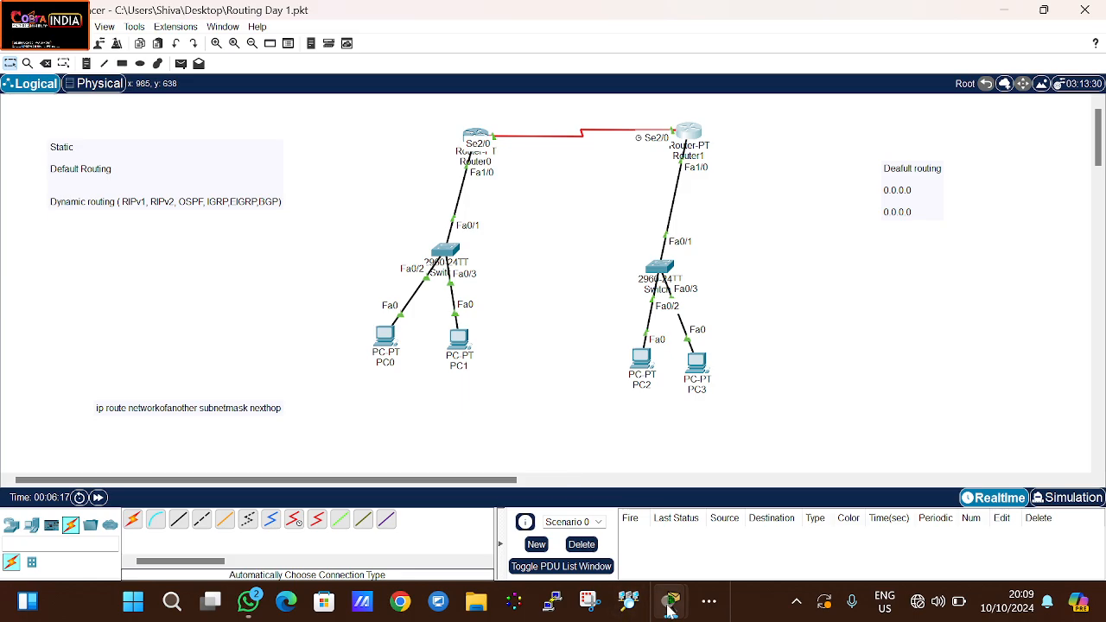
mouse_move(669, 609)
click(735, 550)
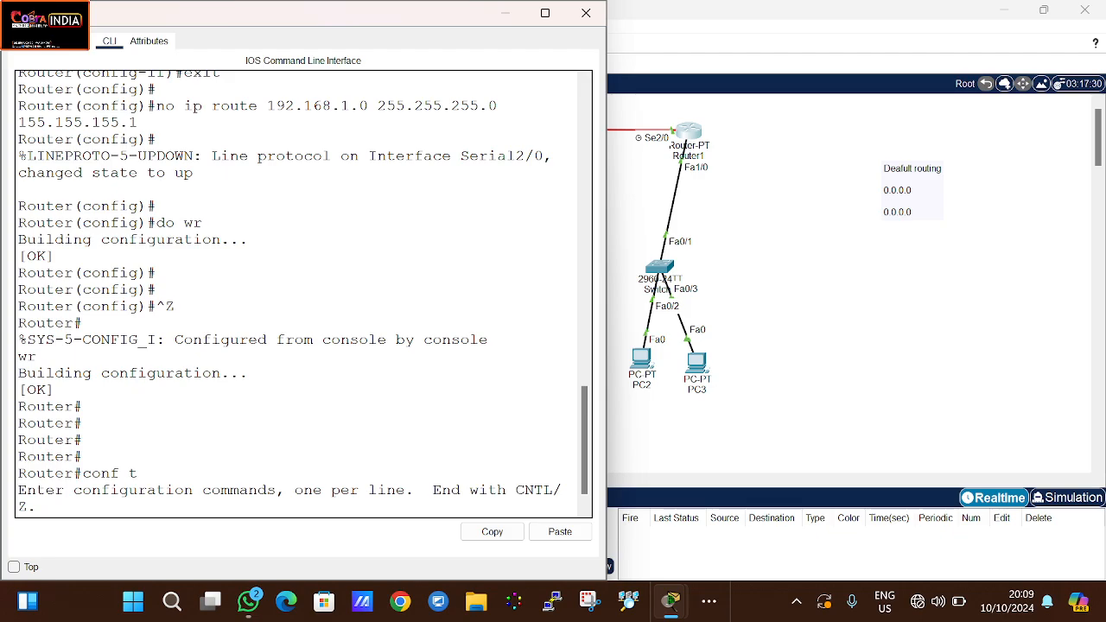
text(ip ro)
key(Return)
text(ip route 0.0.0.0 0.0.0.0 se2/0)
key(Return)
key(Return)
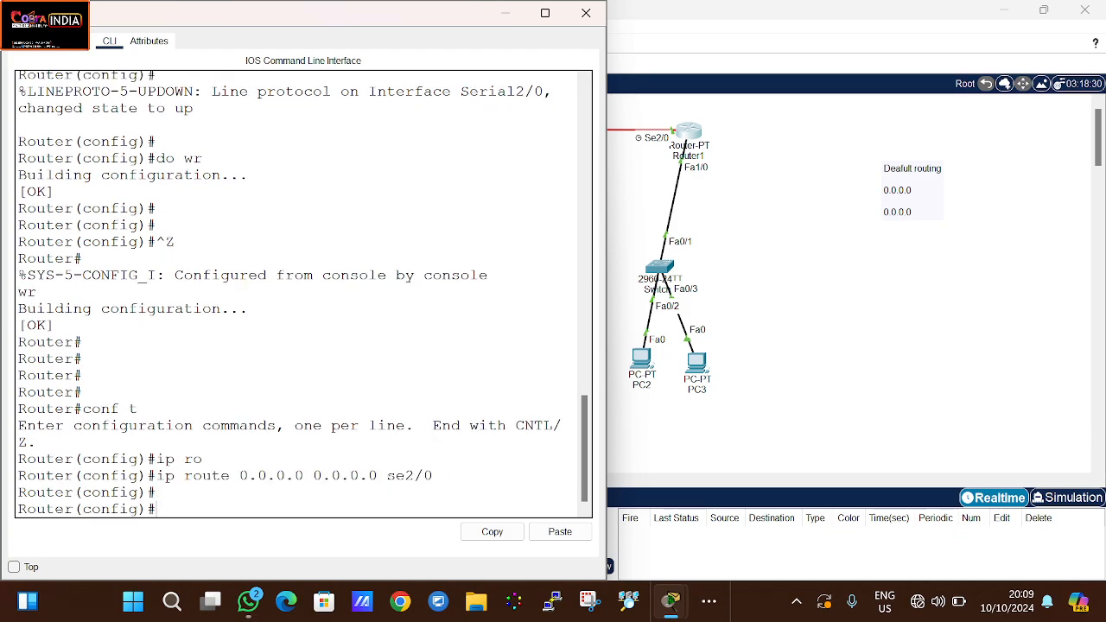
Leave configuration mode on Router1, save the configuration with wr, and close the router's window
key(ctrl+z)
text(wr)
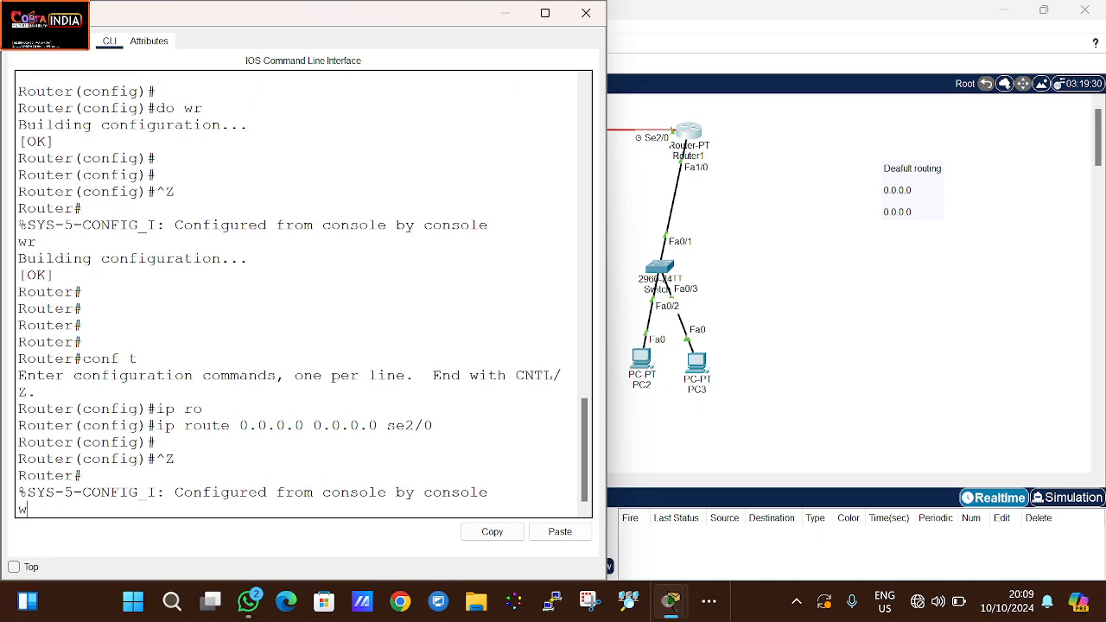
key(Return)
key(Return)
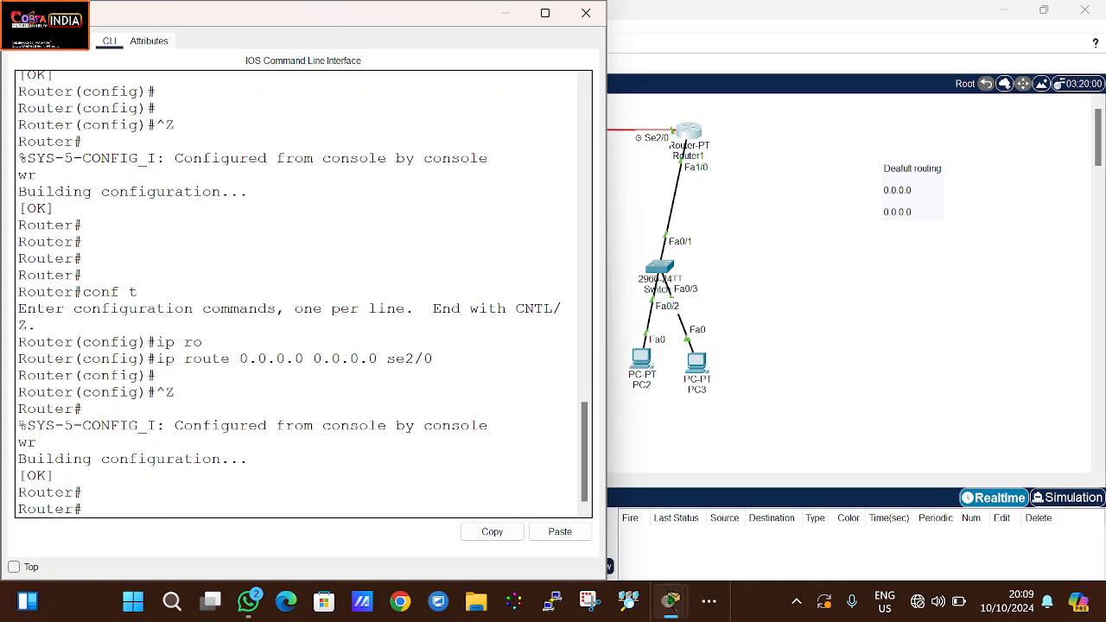
click(585, 12)
Fast-forward the network's simulation time
drag(760, 400, 570, 246)
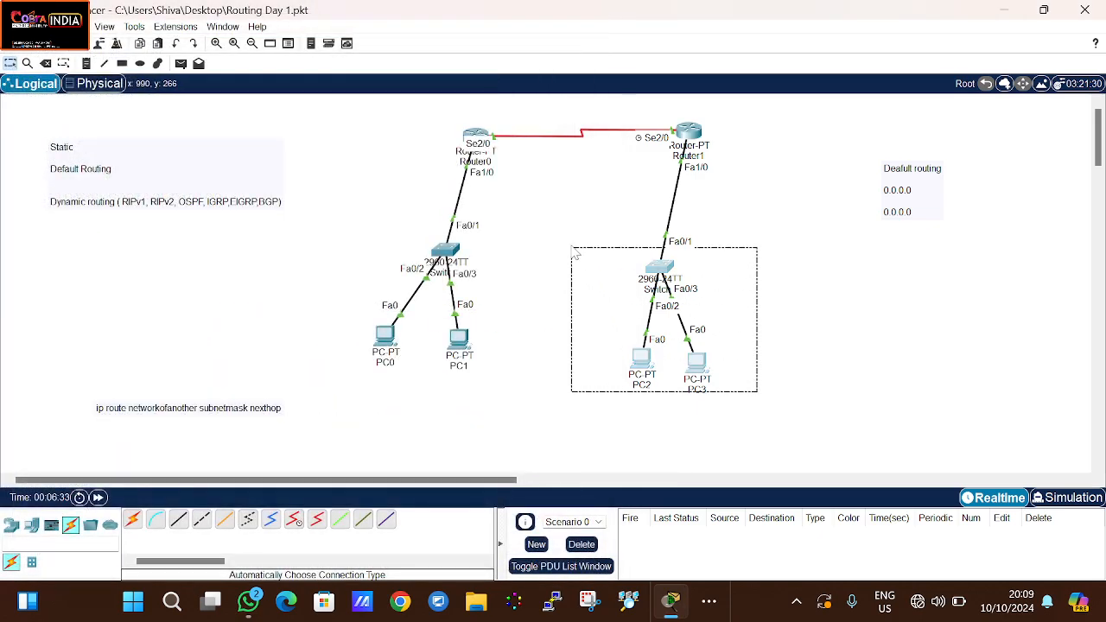
drag(314, 265, 516, 373)
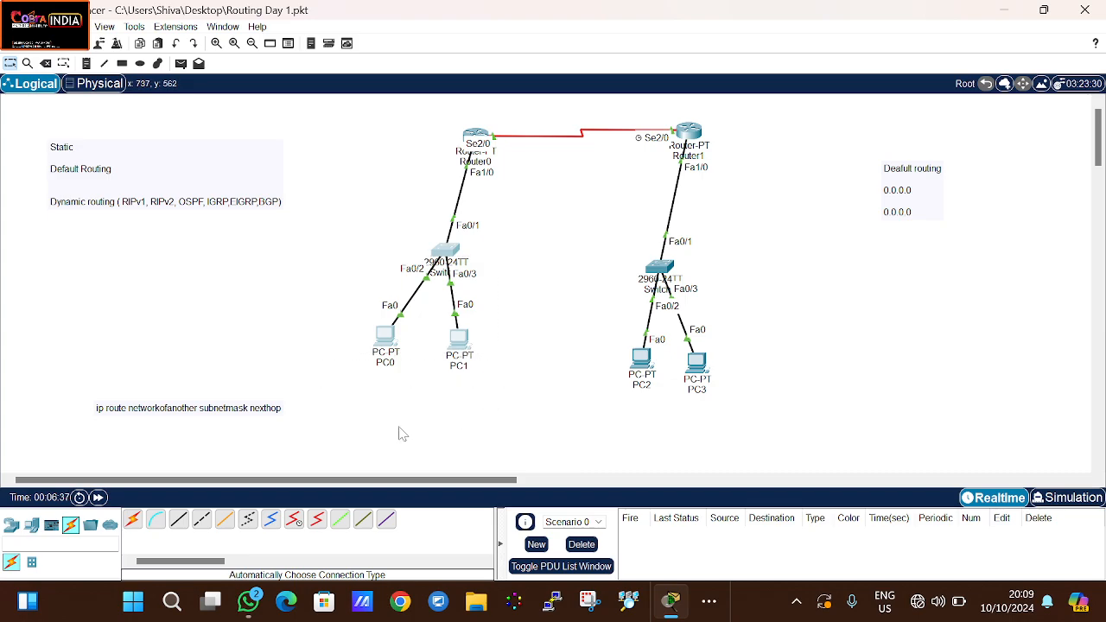
click(98, 498)
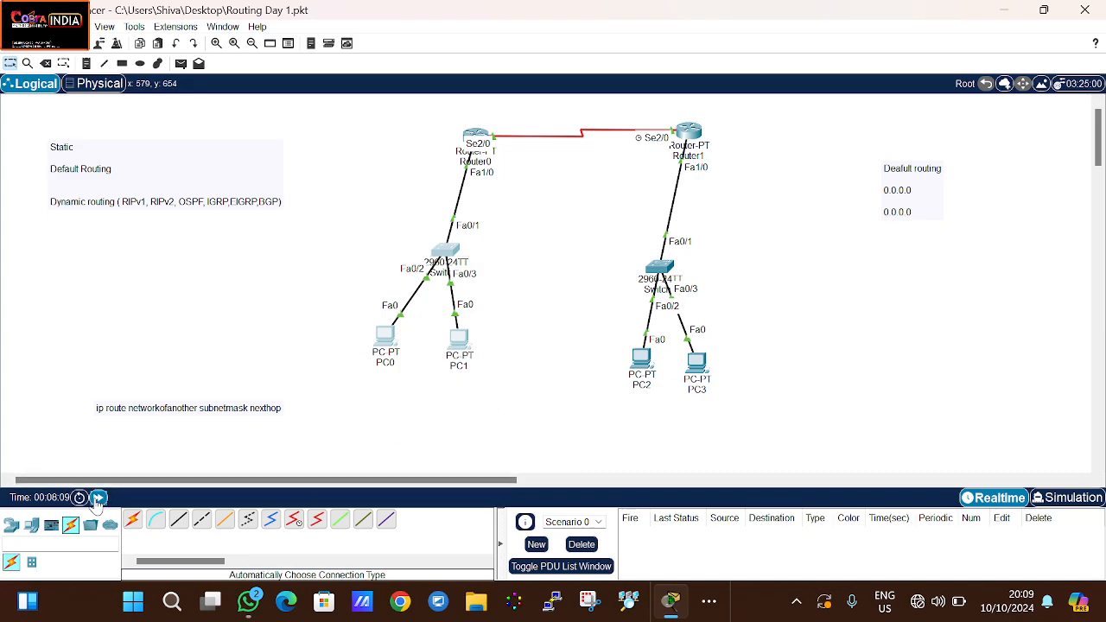
click(96, 500)
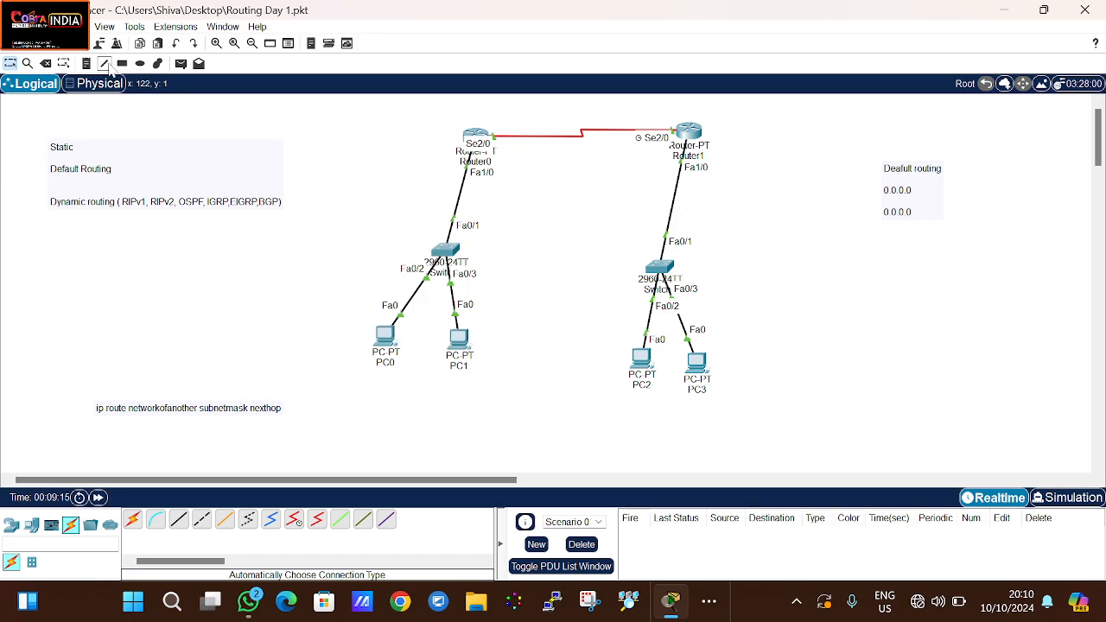
Send a simple PDU from PC0 to PC2 to test connectivity between the two networks
click(180, 63)
mouse_move(387, 341)
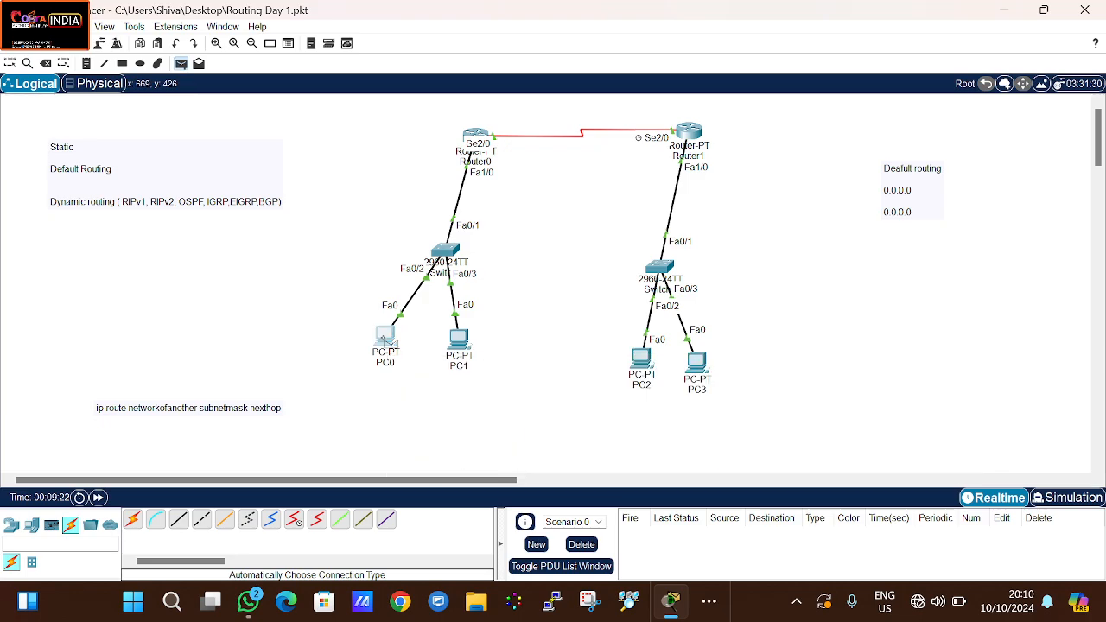
click(648, 365)
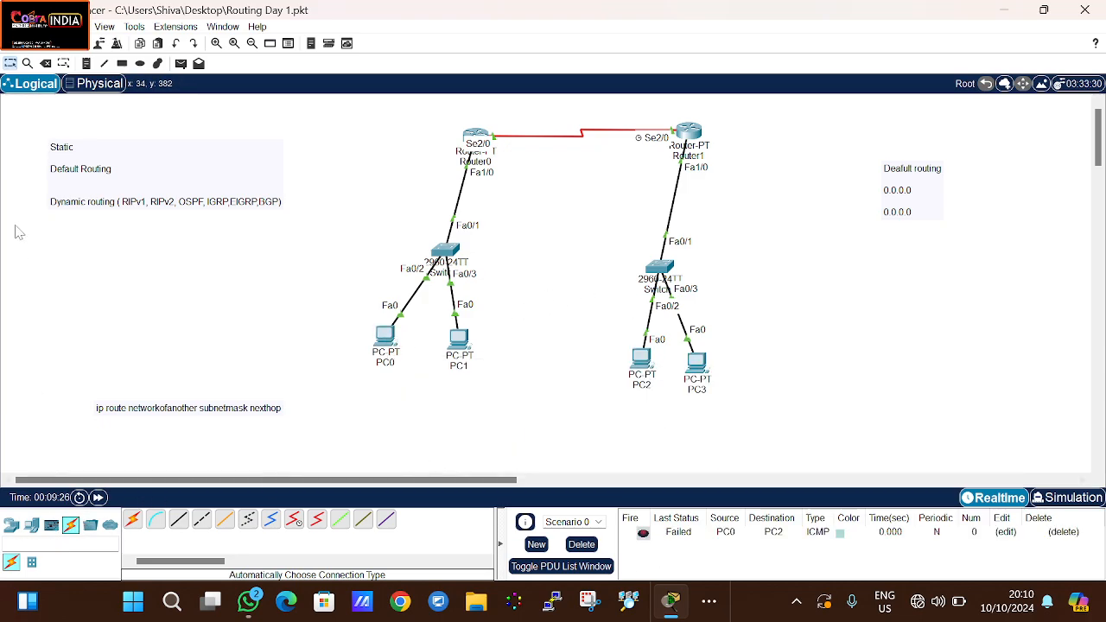
Send a simple PDU from PC1 to PC2 to test connectivity between the two LANs
click(181, 63)
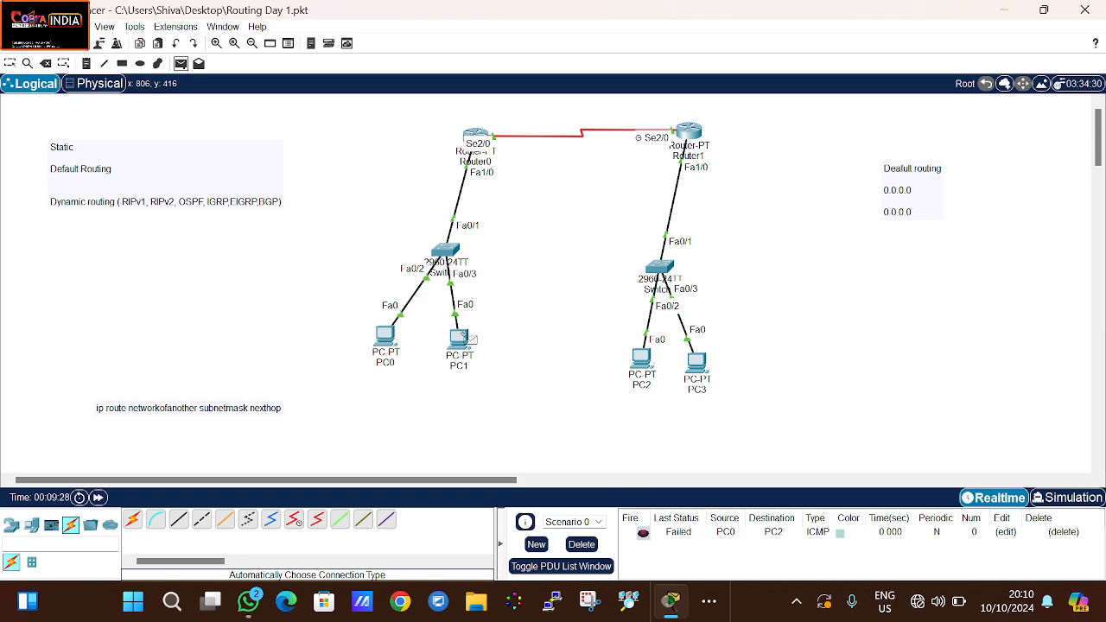
click(459, 339)
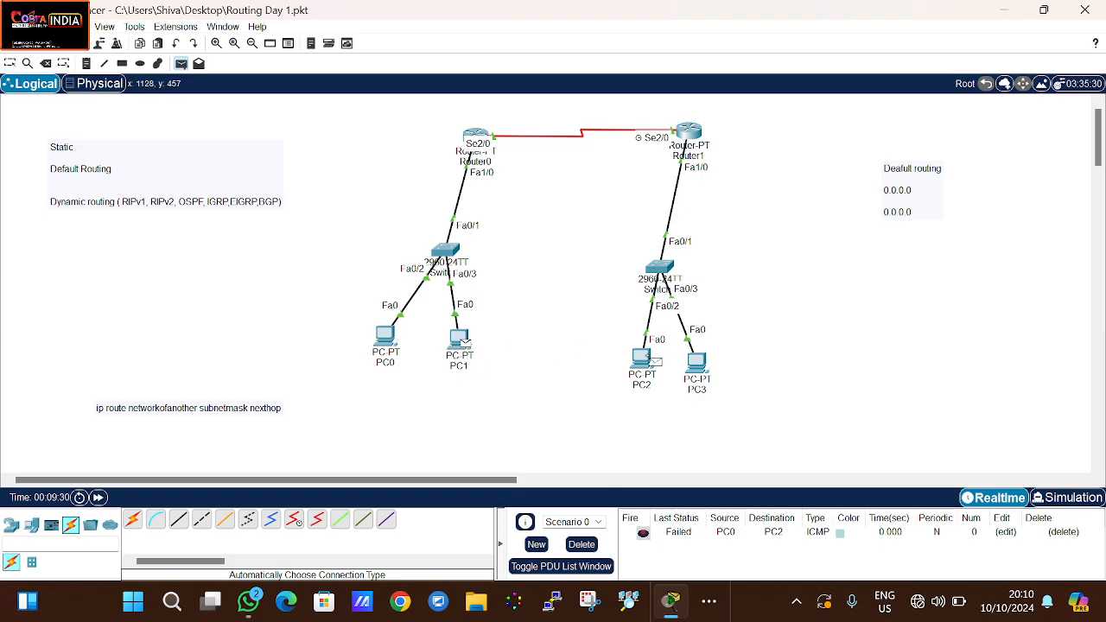
click(643, 358)
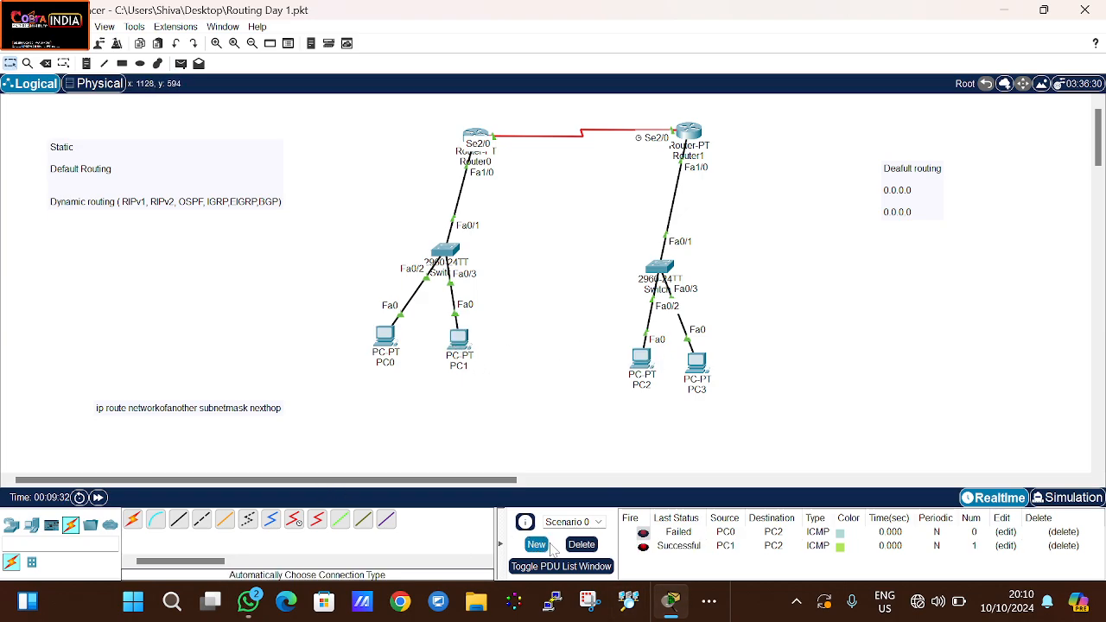
Delete the PDUs of Scenario 0 and send a fresh simple PDU from PC1 to PC2
click(581, 544)
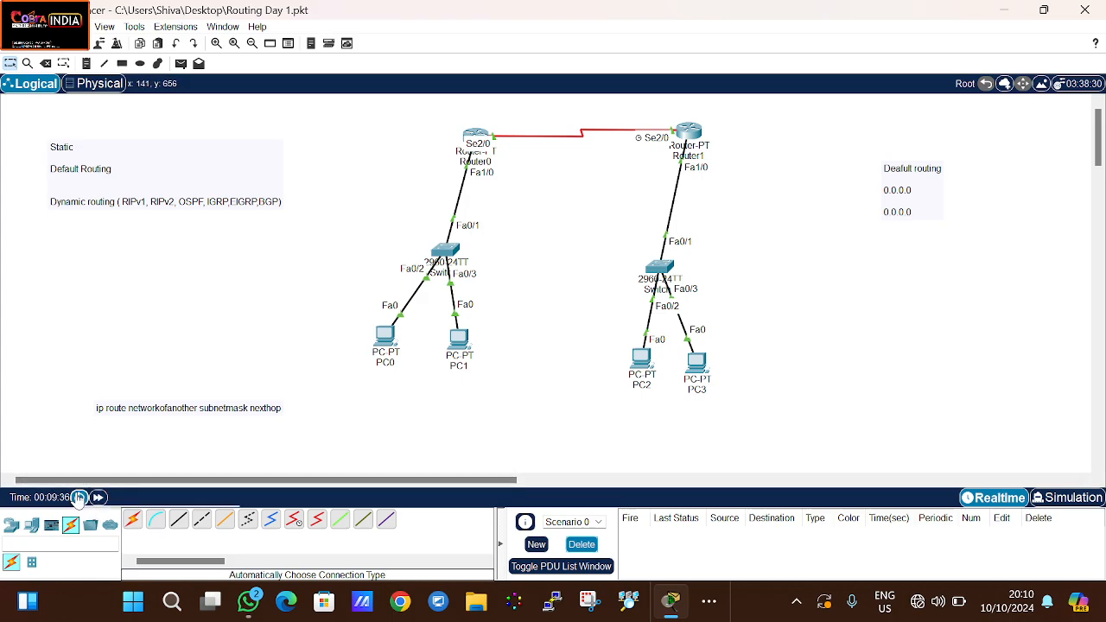
click(182, 64)
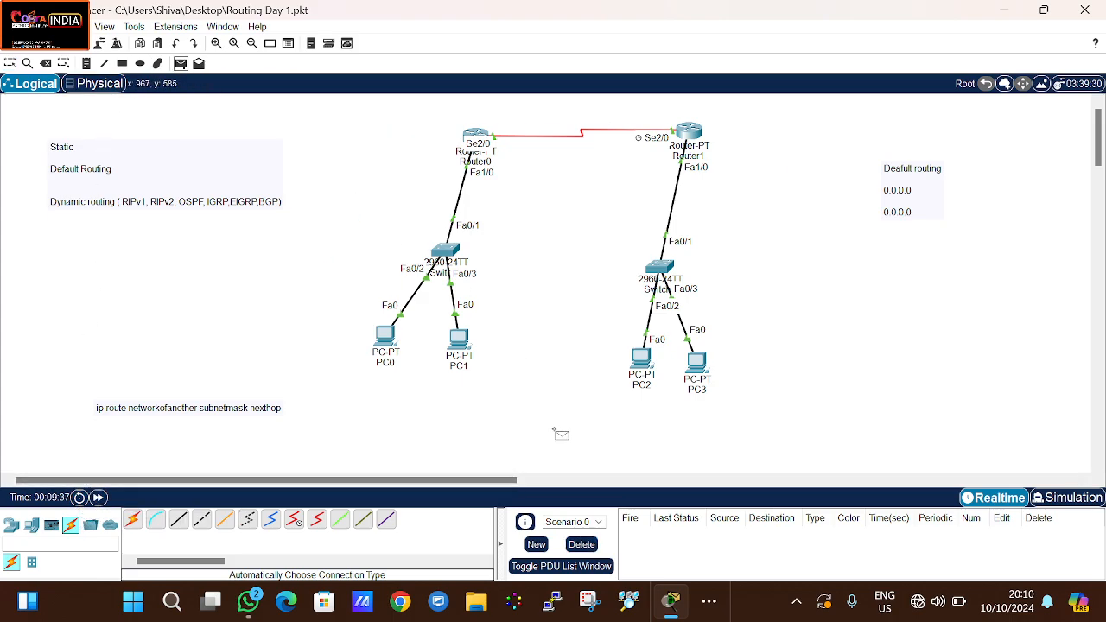
click(460, 339)
click(643, 356)
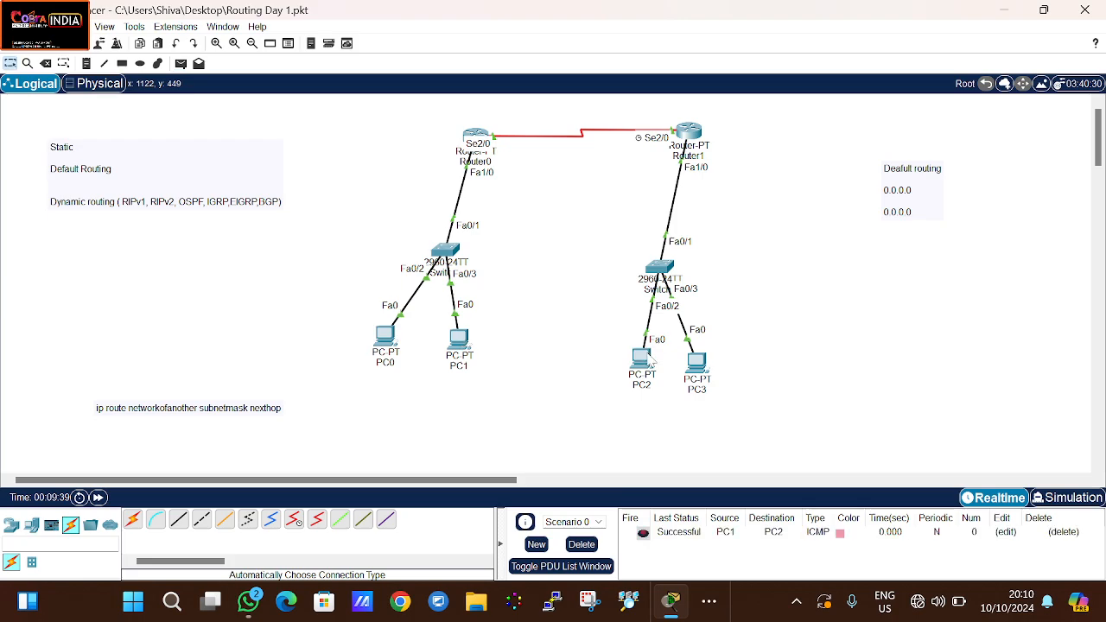
drag(512, 294, 324, 396)
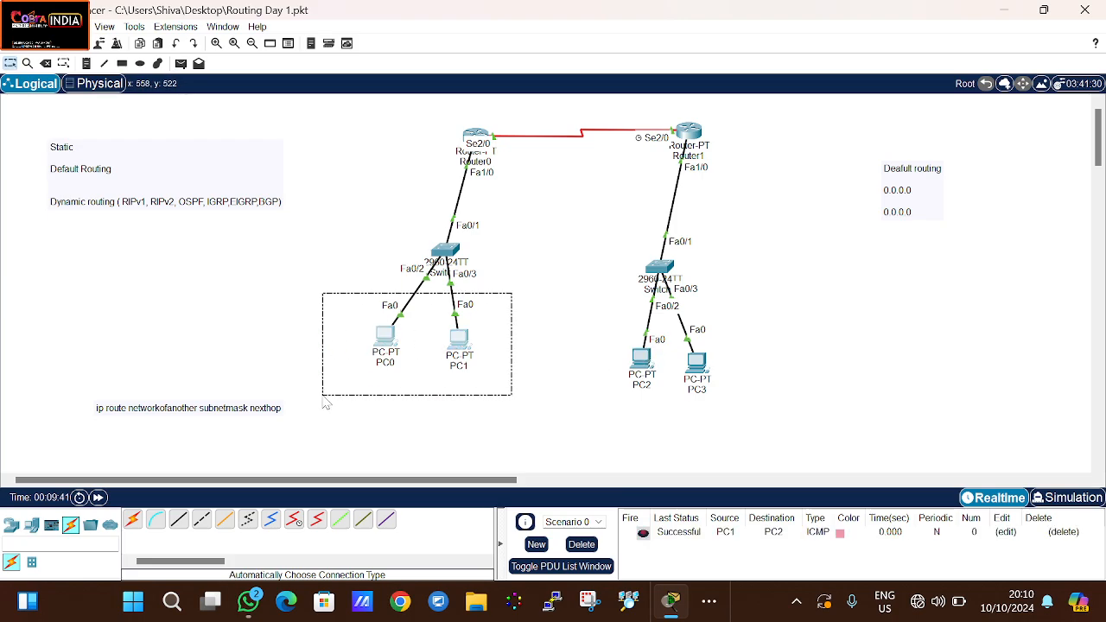
drag(557, 308, 591, 329)
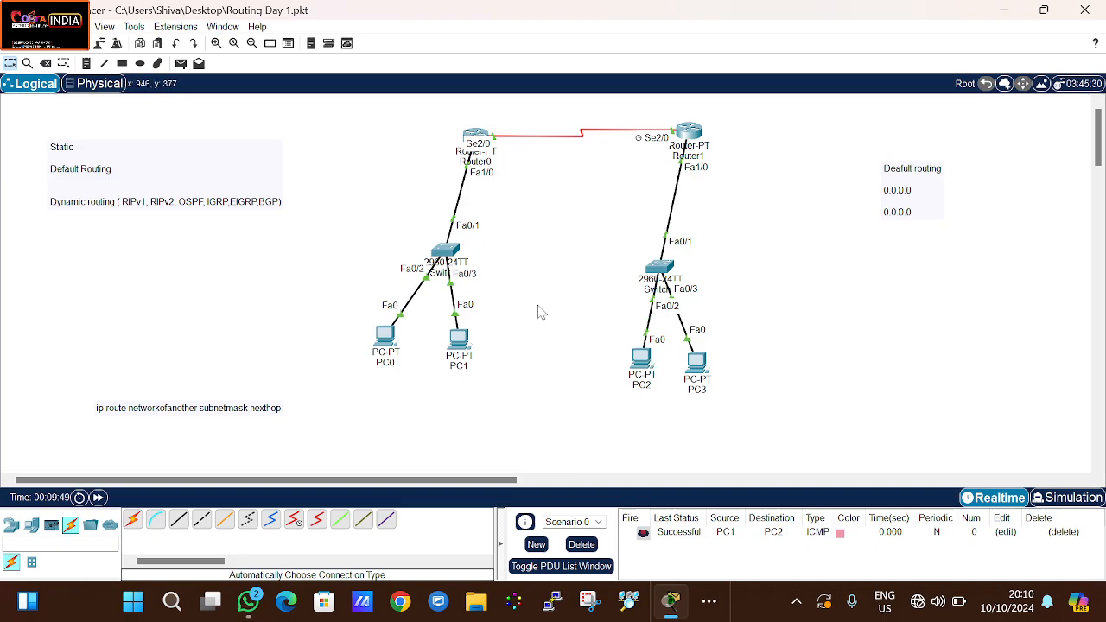
drag(534, 302, 802, 446)
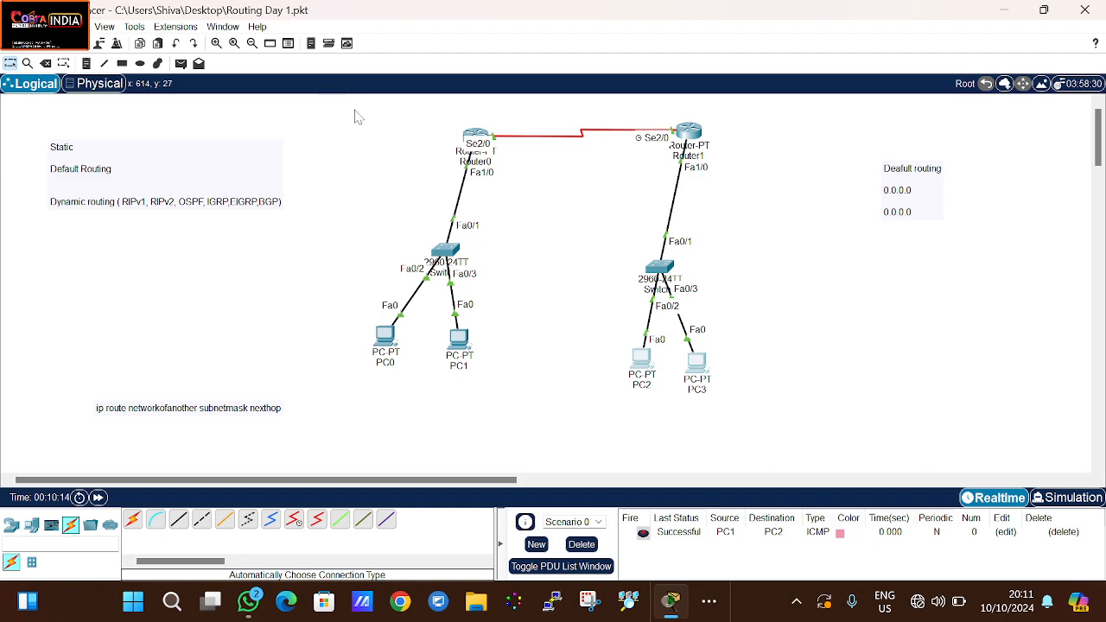
drag(353, 109, 847, 427)
click(843, 421)
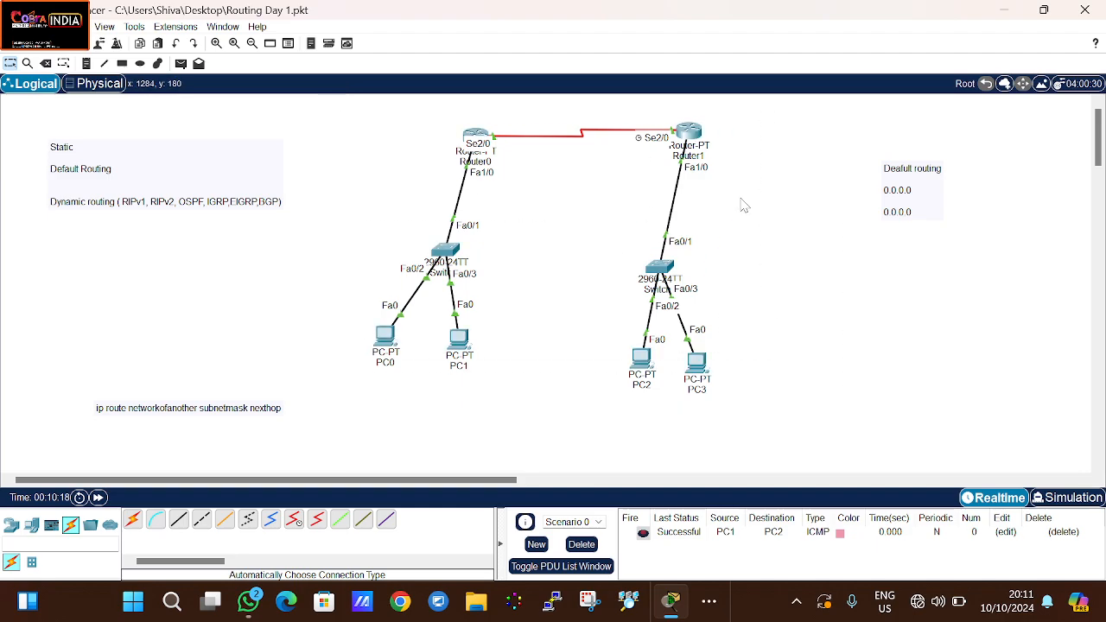
drag(740, 199, 628, 289)
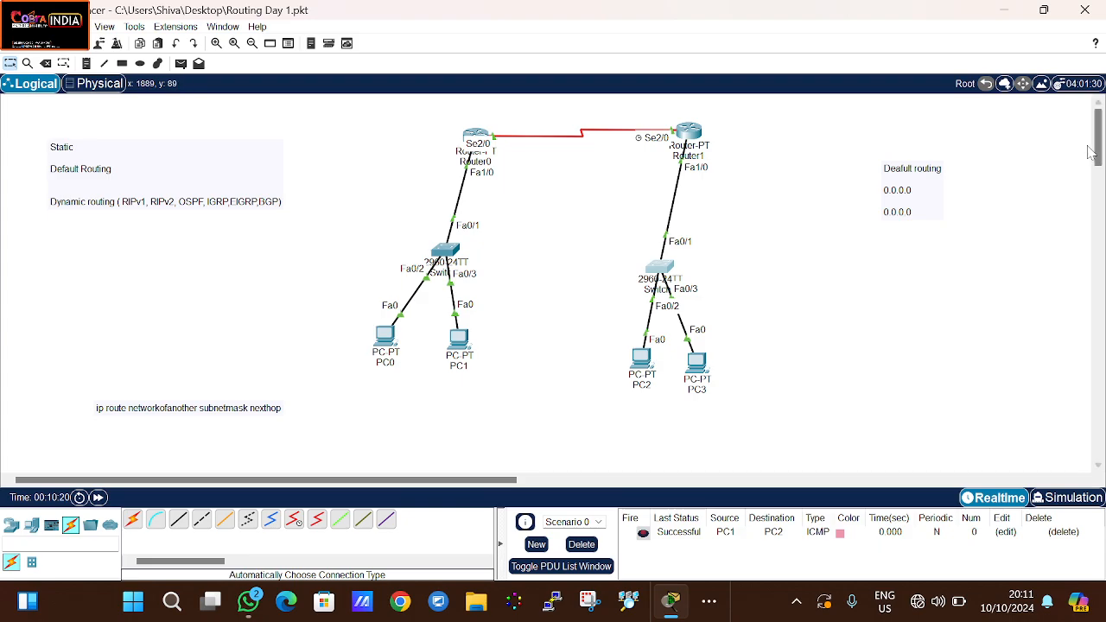
click(897, 223)
drag(897, 223, 955, 257)
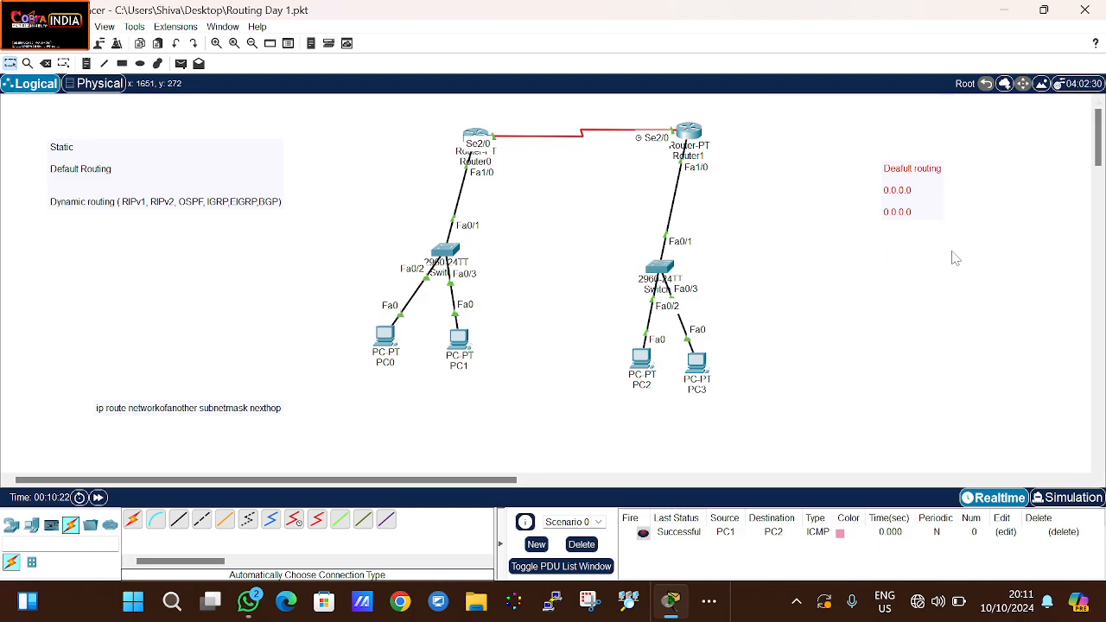
click(718, 600)
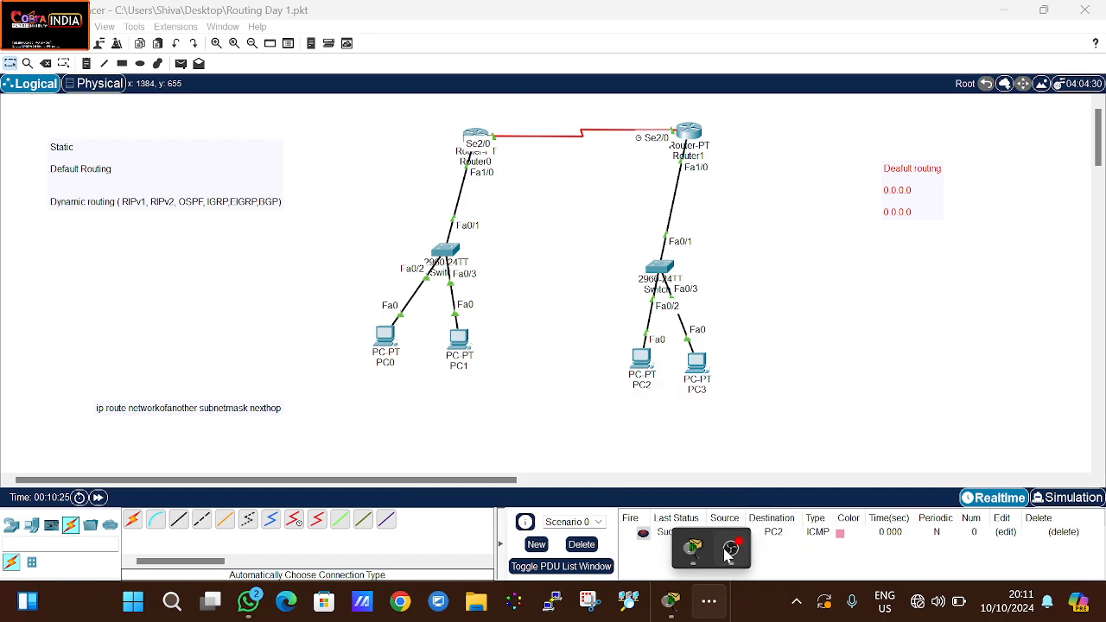
click(731, 548)
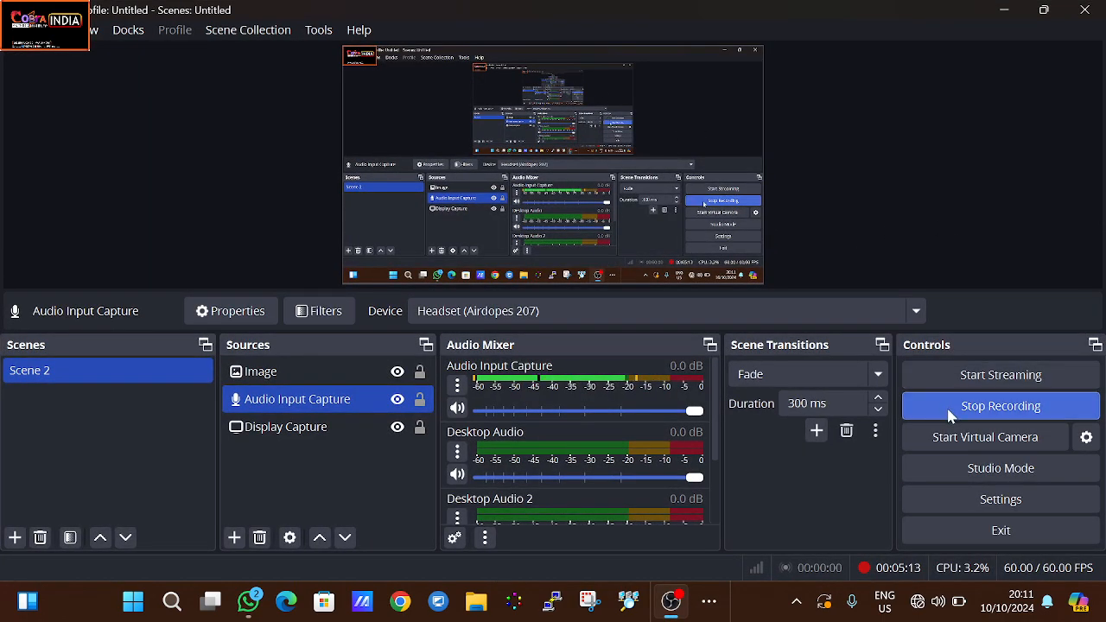